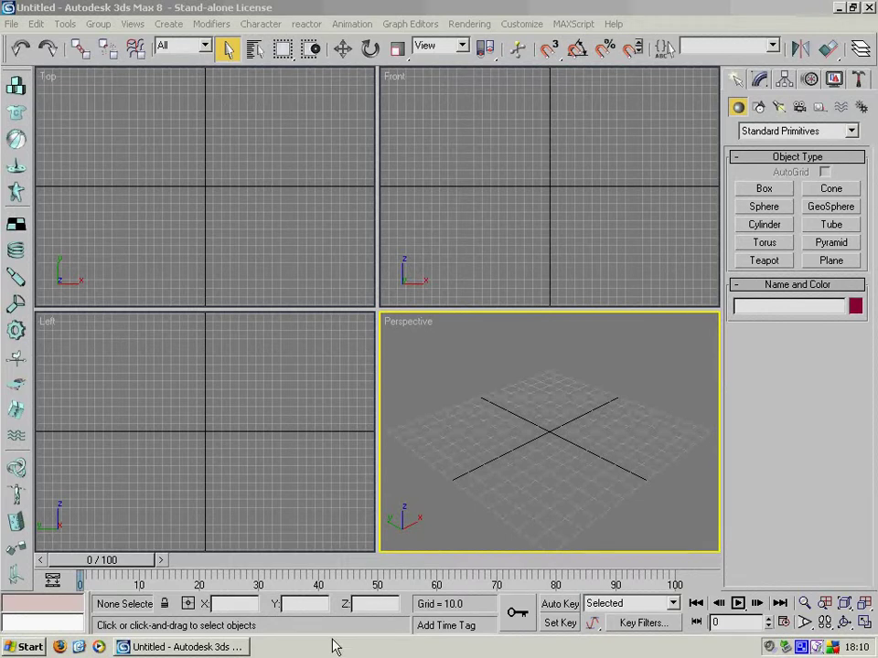
- Create a square plane about 23 units wide at the Front view's origin, with one length and one width segment
left_click(354, 9)
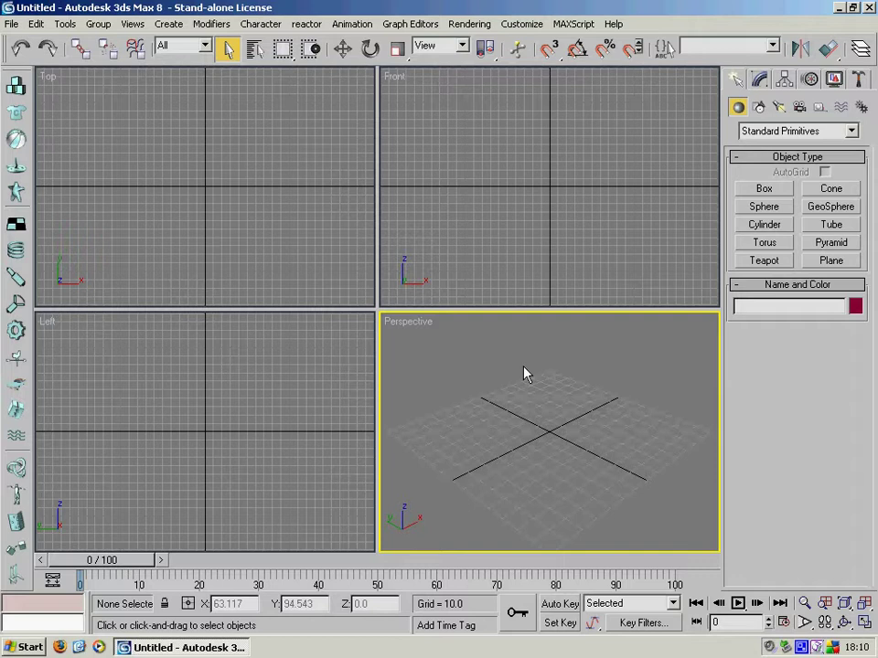
left_click(832, 263)
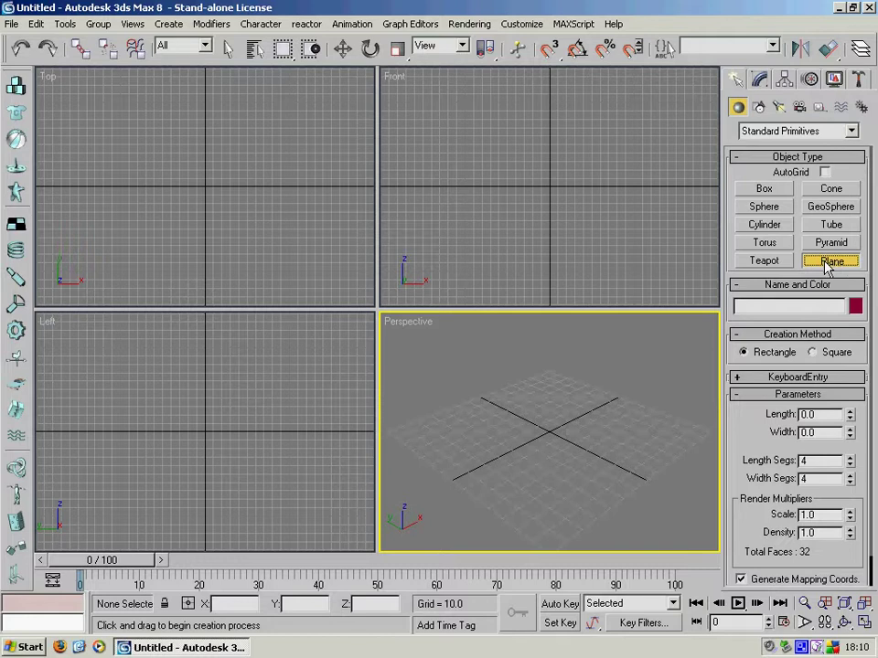
left_click(812, 352)
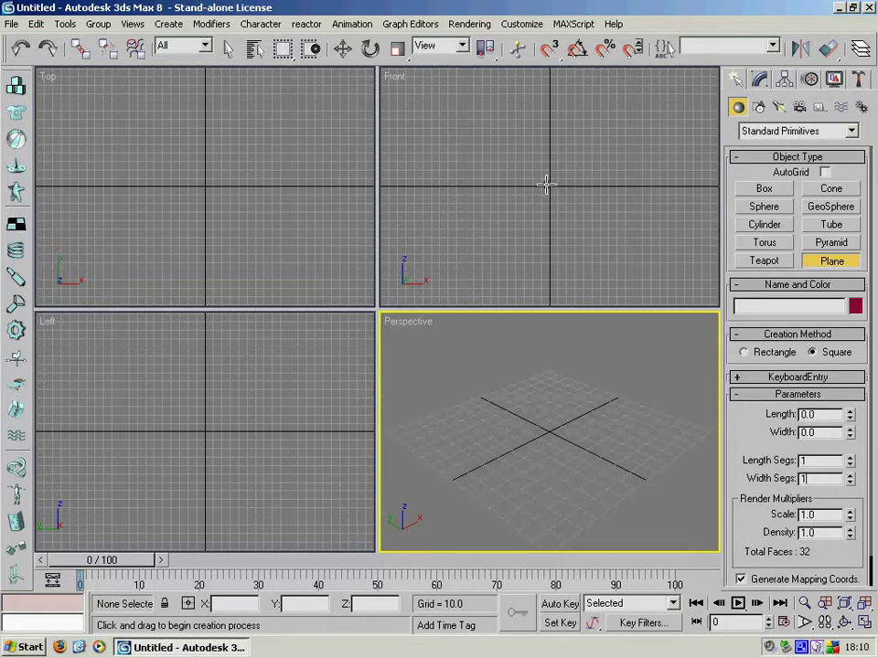
left_click(547, 185)
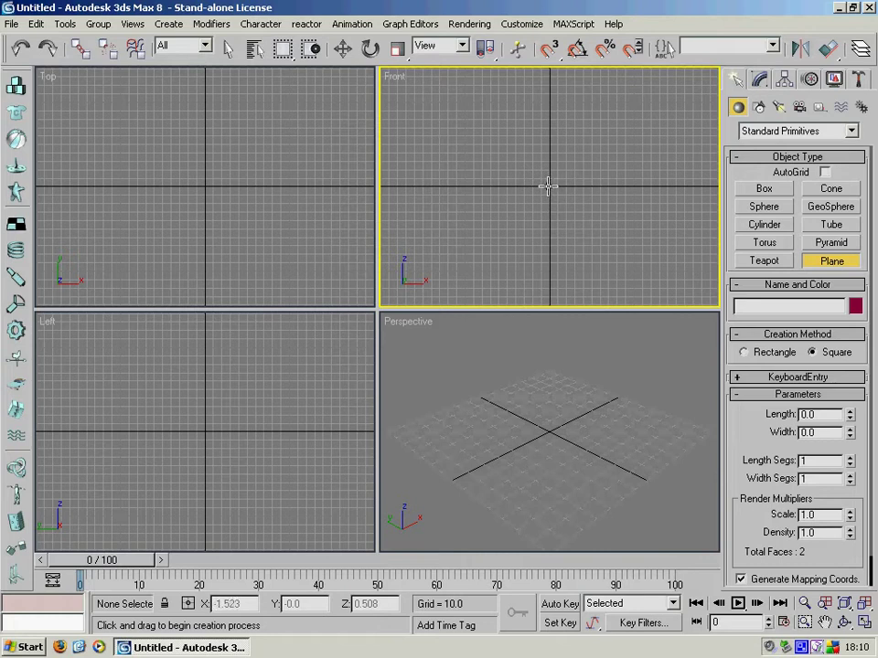
left_click_drag(547, 186, 554, 180)
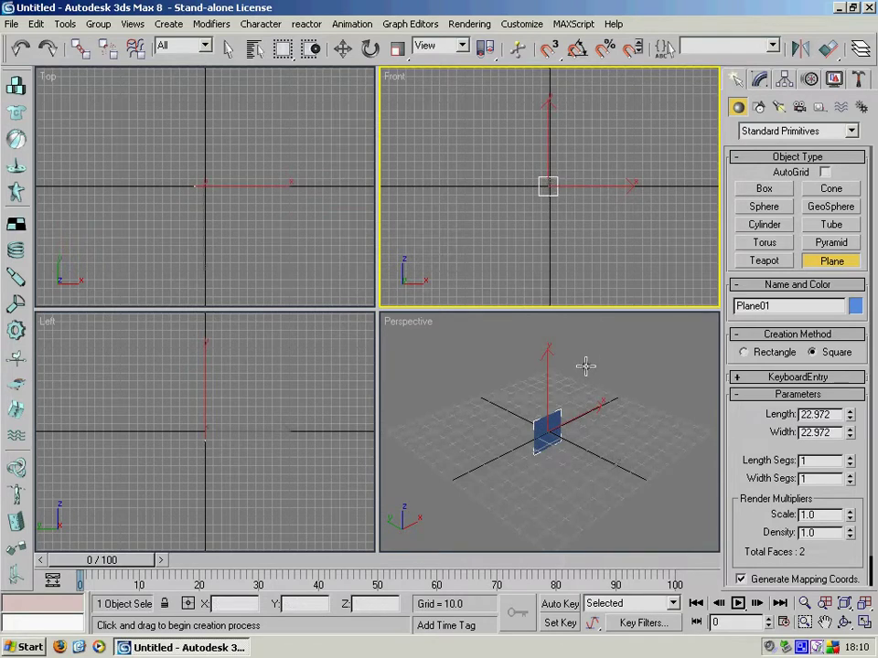
left_click(579, 444)
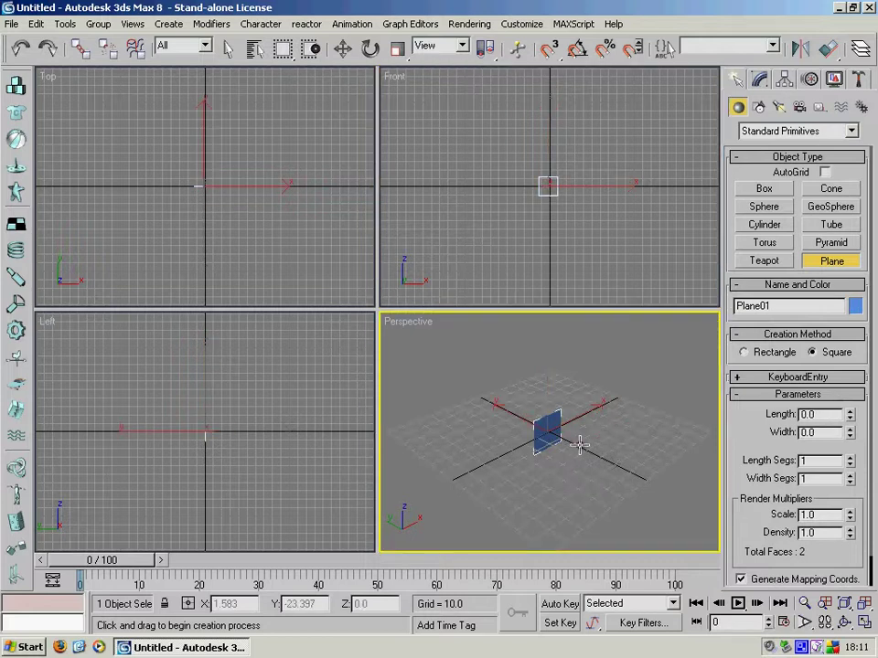
key("z")
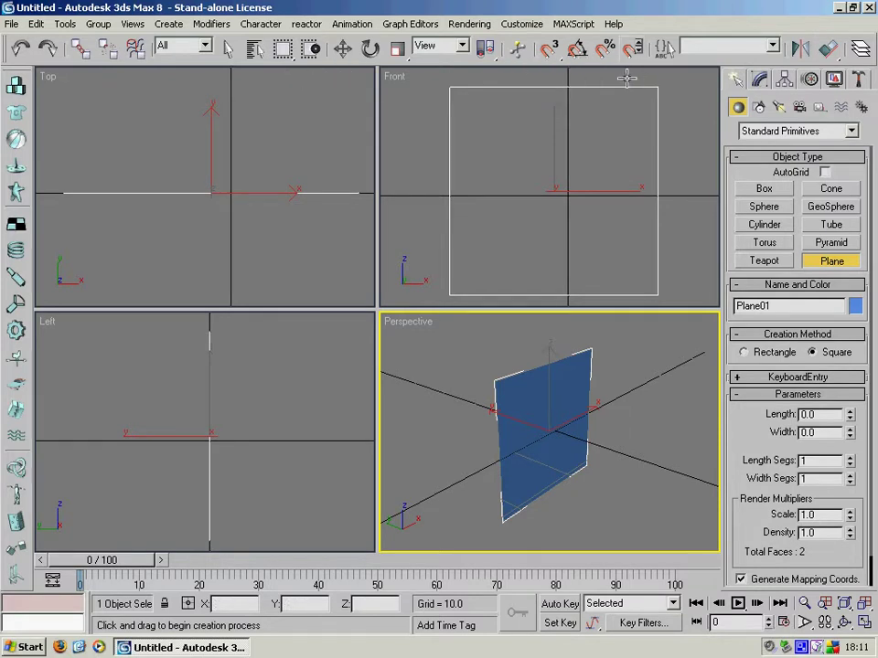
- Change the first material slot to a Multi/Sub-Object material, discarding the old material
key("m")
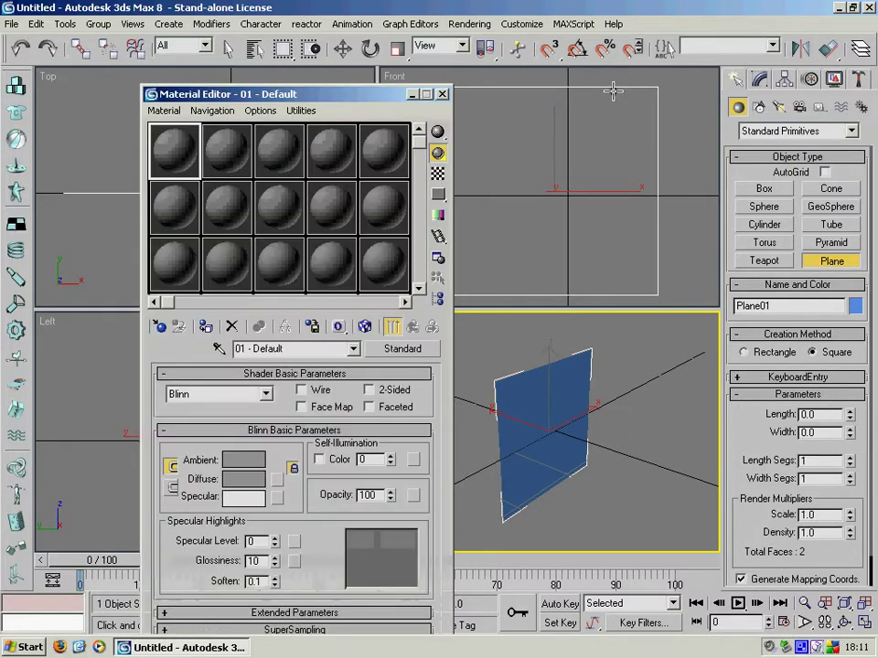
left_click_drag(340, 99, 254, 58)
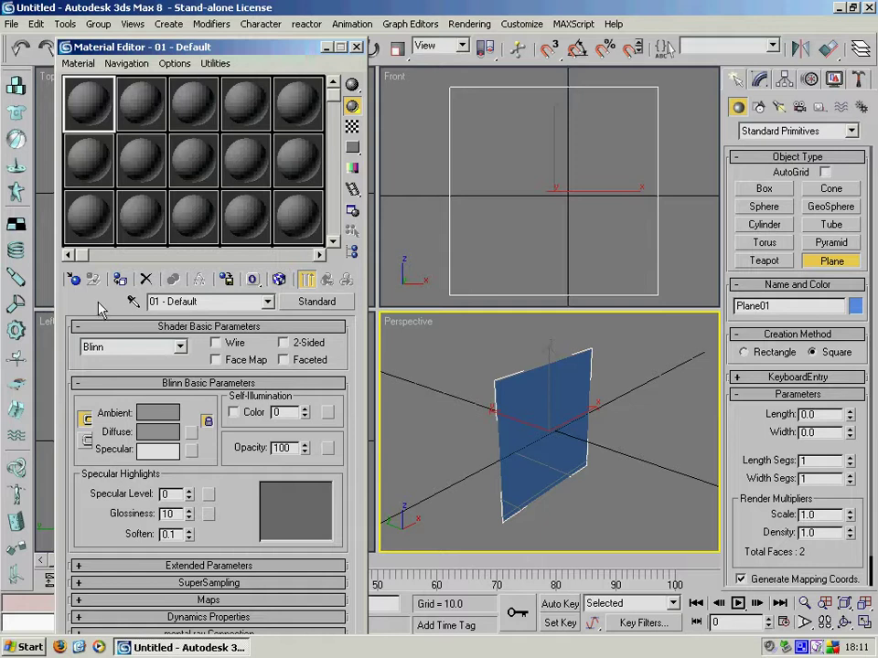
left_click(268, 302)
left_click(231, 302)
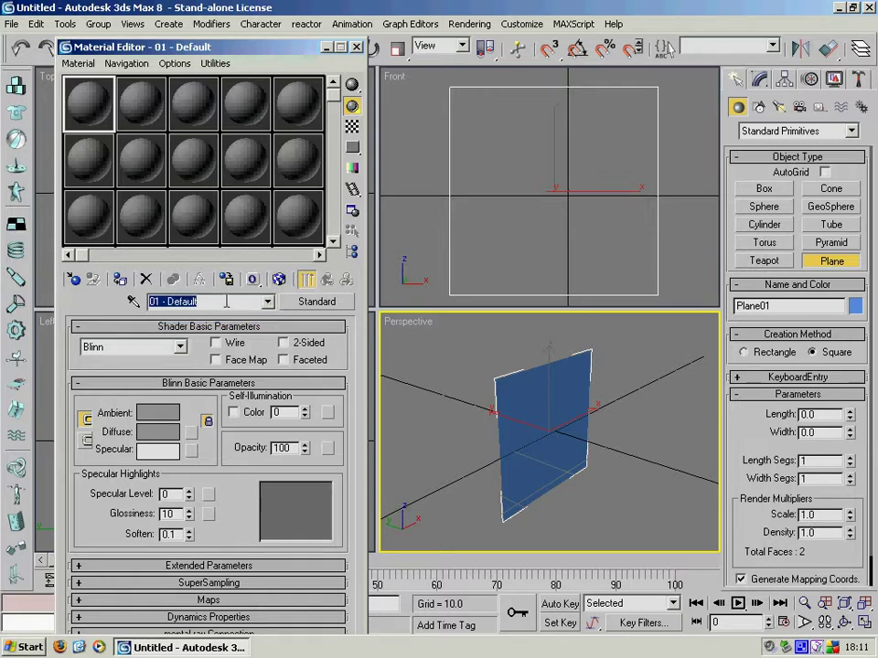
left_click(317, 301)
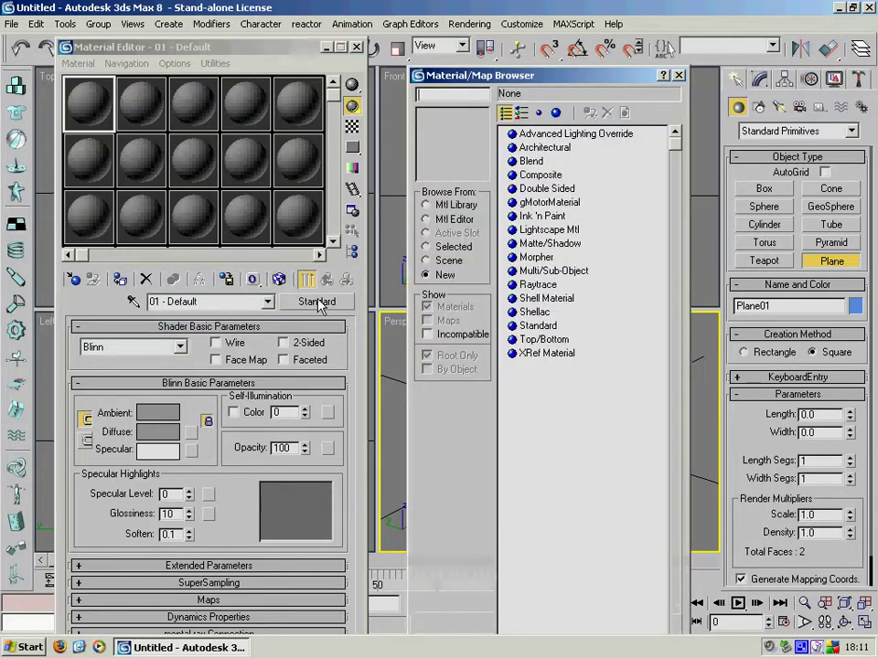
double_click(563, 272)
left_click(137, 371)
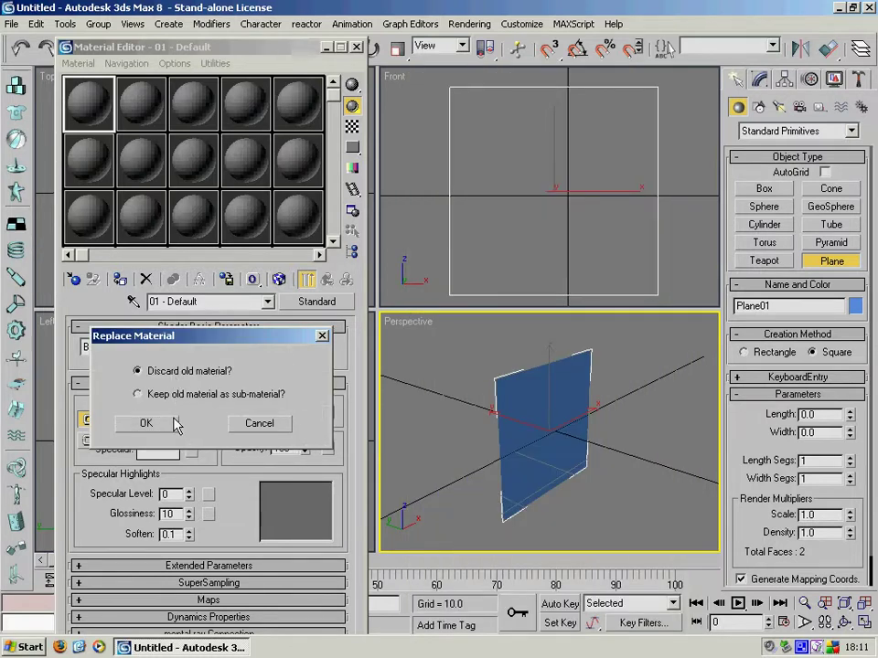
left_click(147, 423)
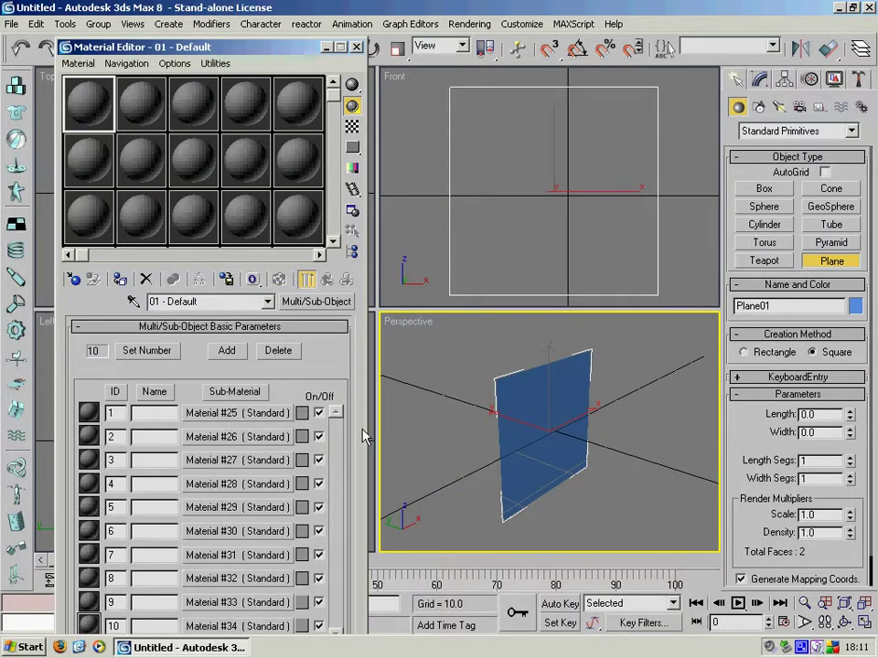
- Delete the extra sub-materials so that only the one with ID 1 is left
left_click(280, 352)
left_click(279, 352)
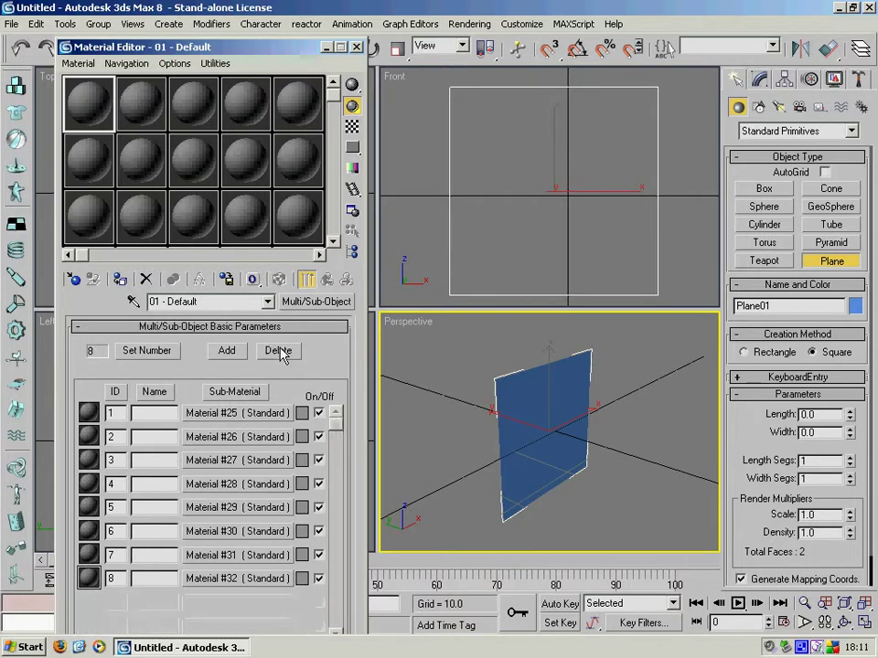
left_click(280, 352)
left_click(280, 352)
left_click(279, 352)
left_click(280, 352)
left_click(279, 352)
left_click(279, 352)
left_click(279, 352)
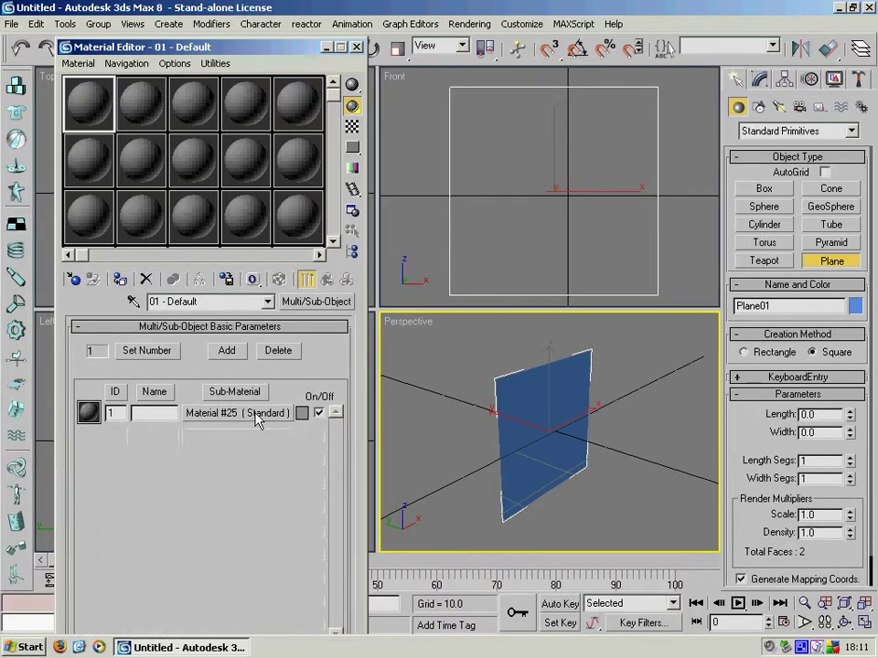
- Name the remaining sub-material dog and change its type to gMotorMaterial
left_click(149, 414)
left_click(220, 413)
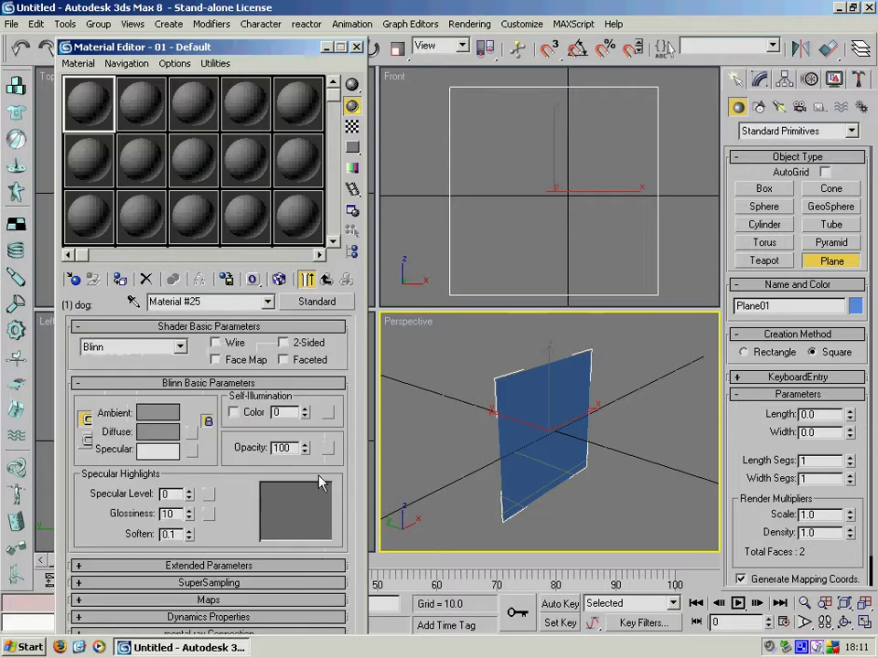
left_click(299, 306)
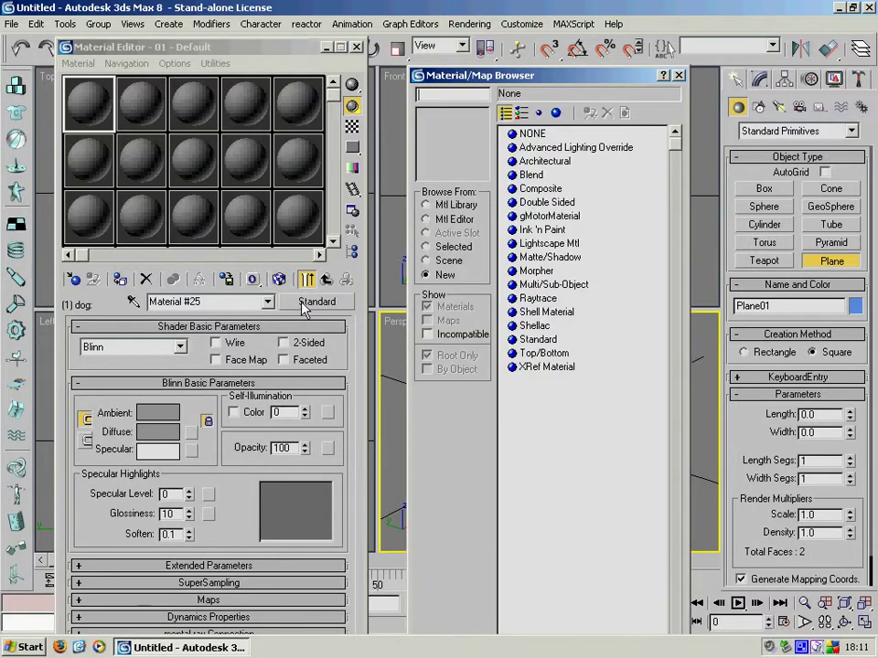
left_click(541, 217)
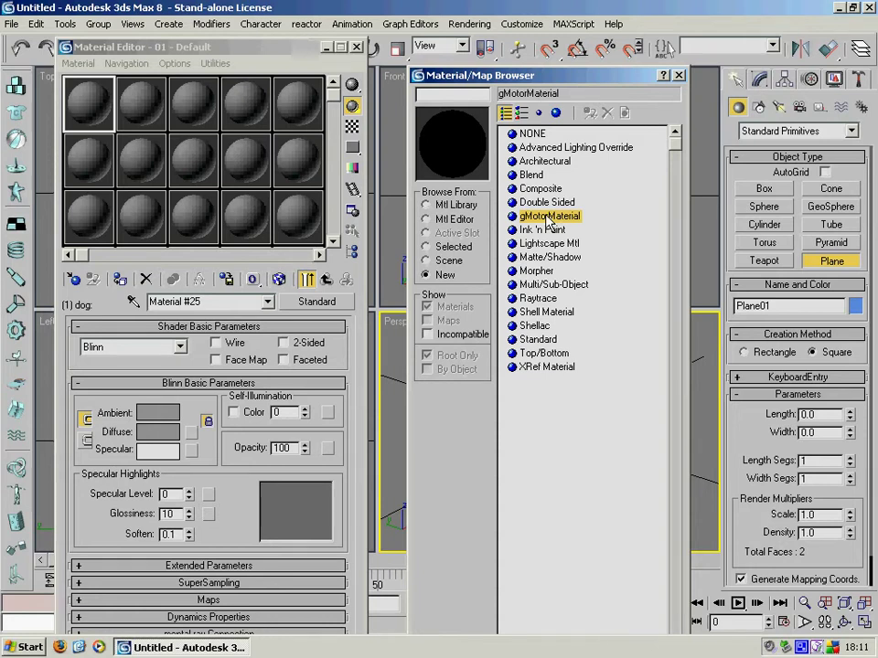
double_click(548, 217)
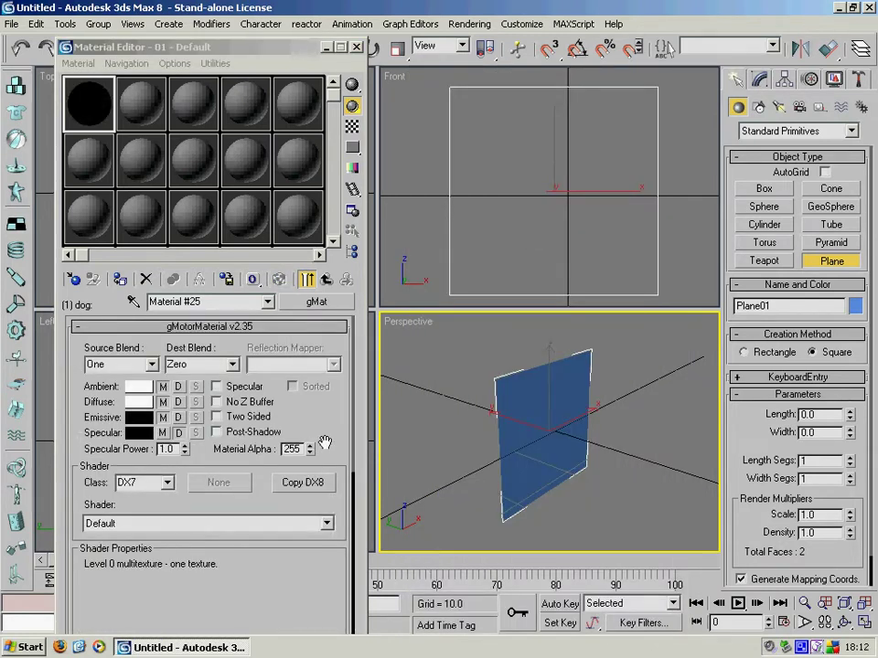
- Load grace.dds from the Desktop as the bitmap of the material's first texture stage and enable its display in the viewport
left_click_drag(293, 39, 293, 36)
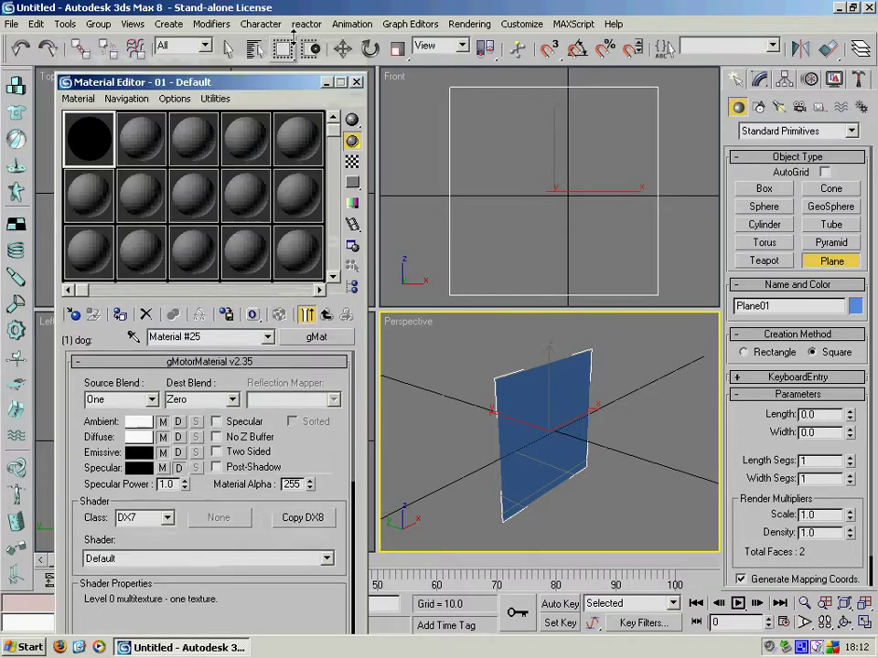
left_click_drag(291, 80, 294, 57)
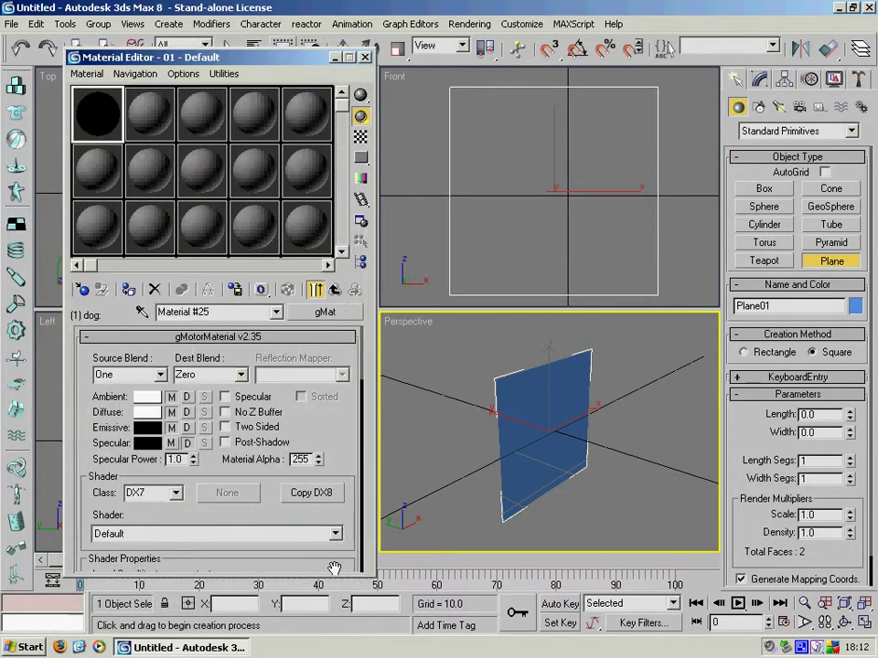
left_click_drag(335, 468, 330, 313)
left_click_drag(263, 478, 265, 389)
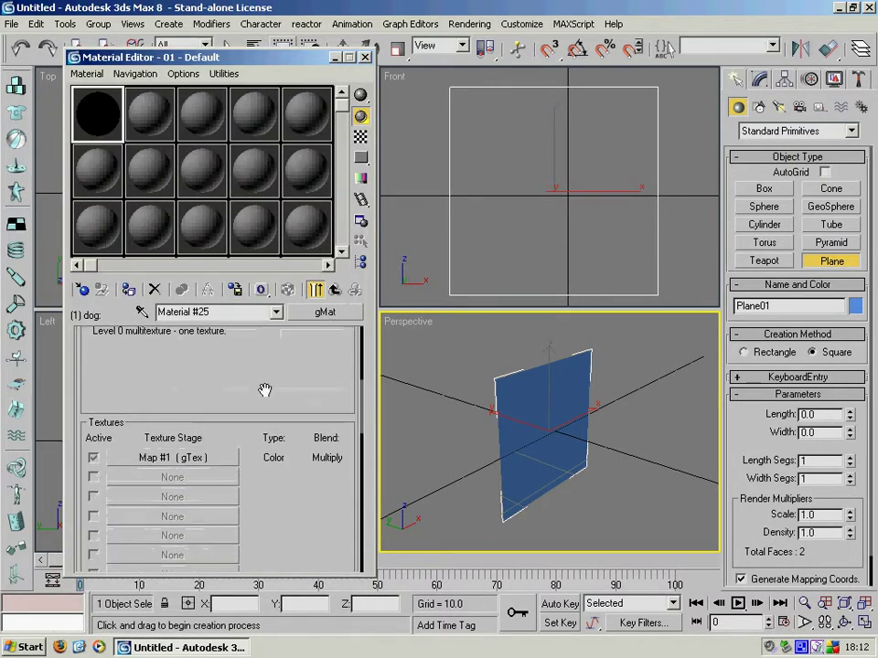
left_click(166, 459)
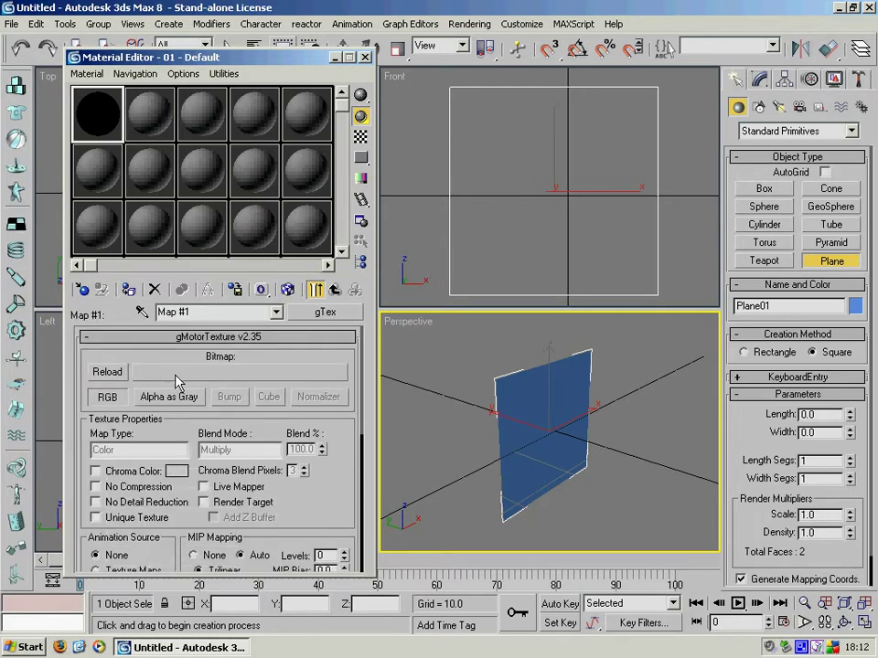
left_click(236, 373)
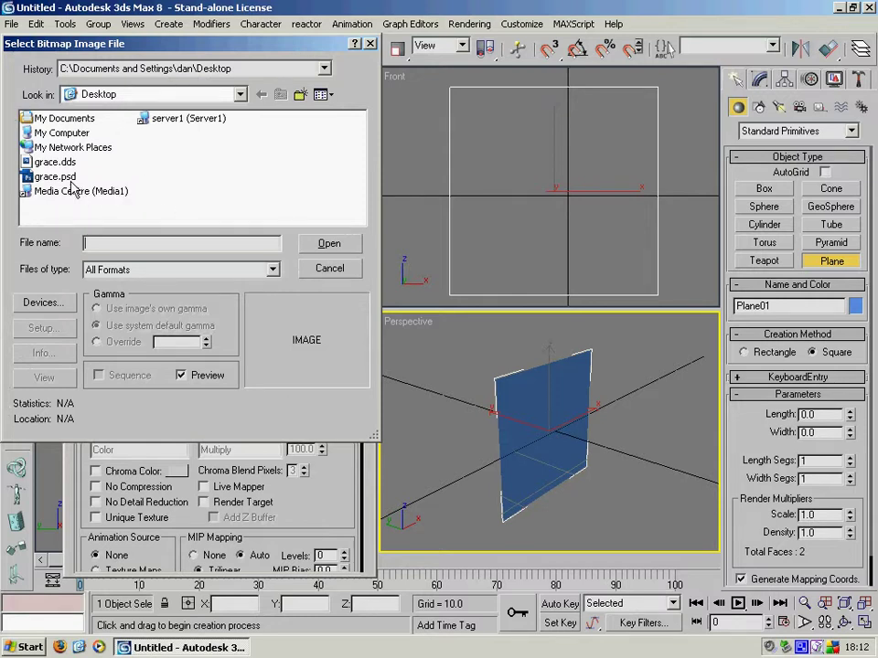
left_click(62, 163)
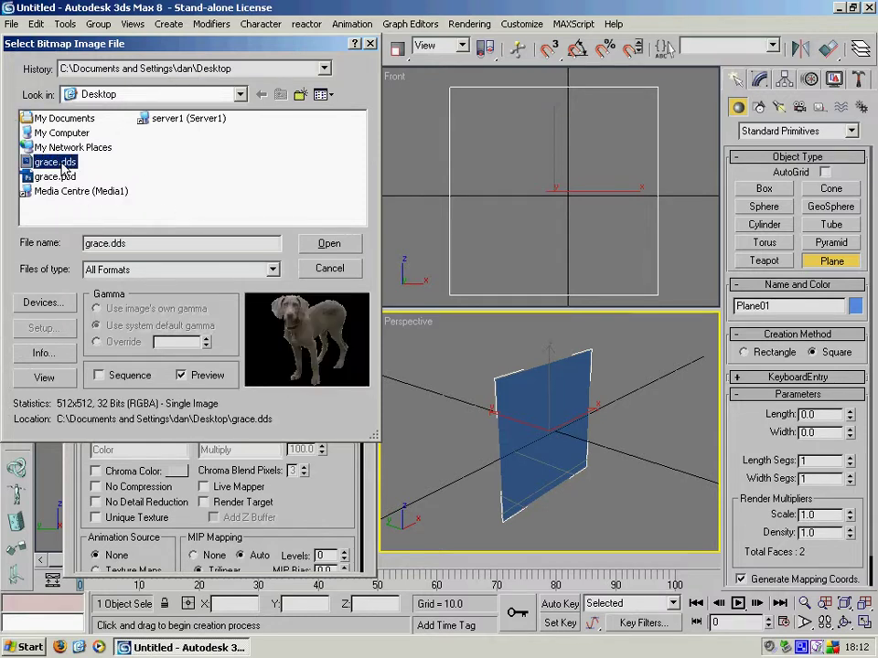
left_click(329, 245)
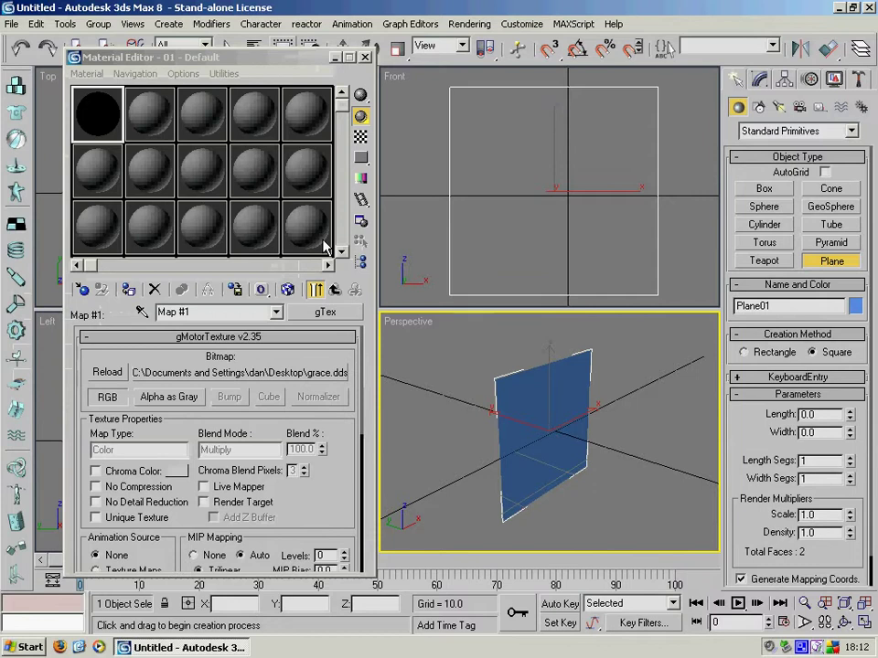
left_click(288, 290)
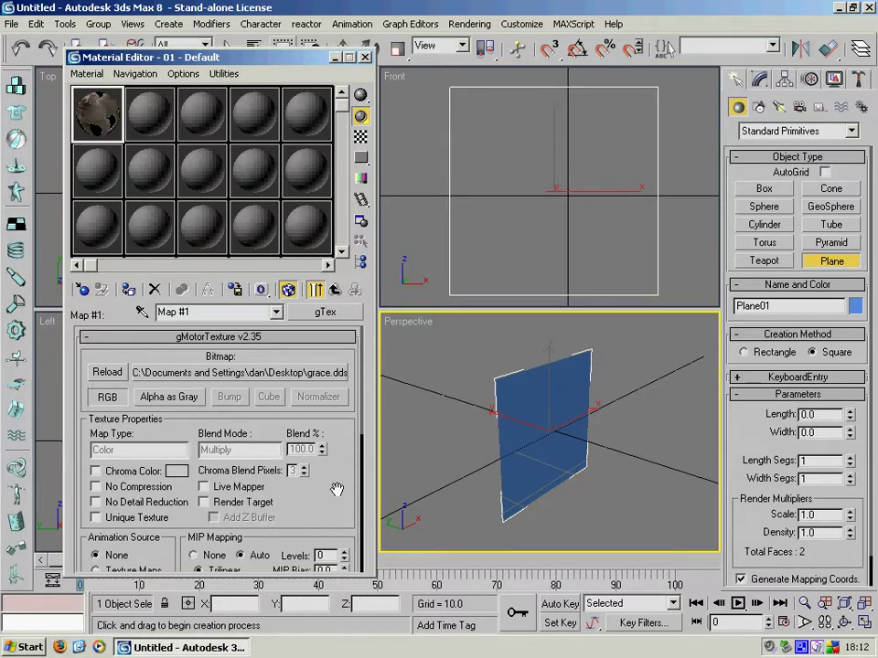
- Set the dog material's source blend to Src Alpha and destination blend to Inv Src Alpha, and make it two-sided
left_click(335, 289)
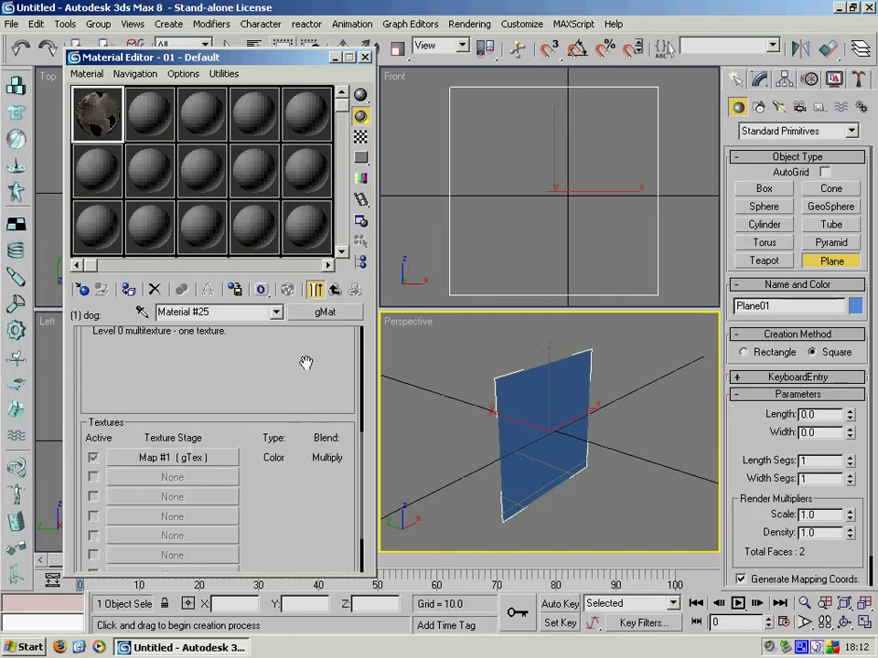
left_click_drag(304, 359, 303, 554)
left_click_drag(334, 393, 333, 485)
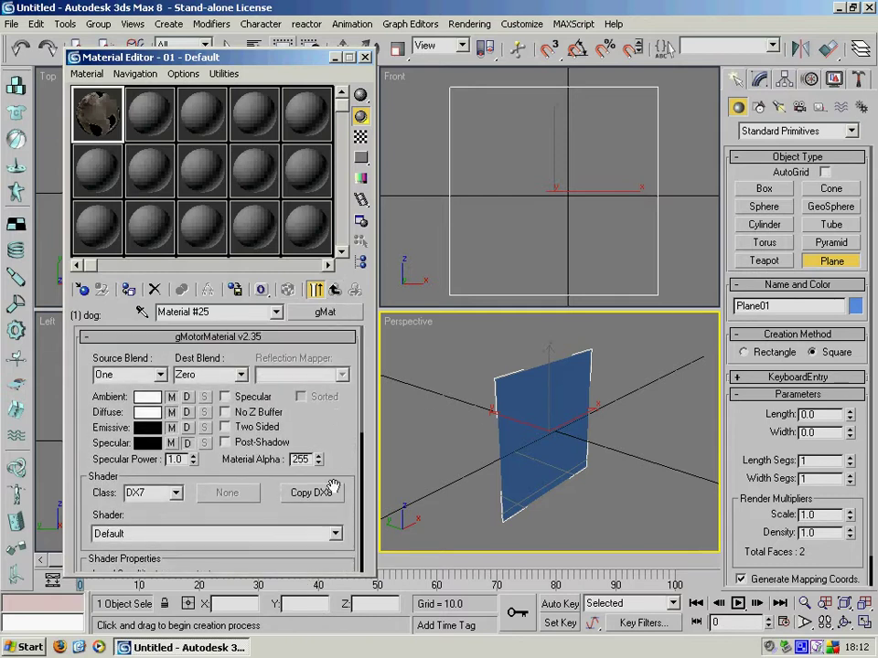
left_click(159, 375)
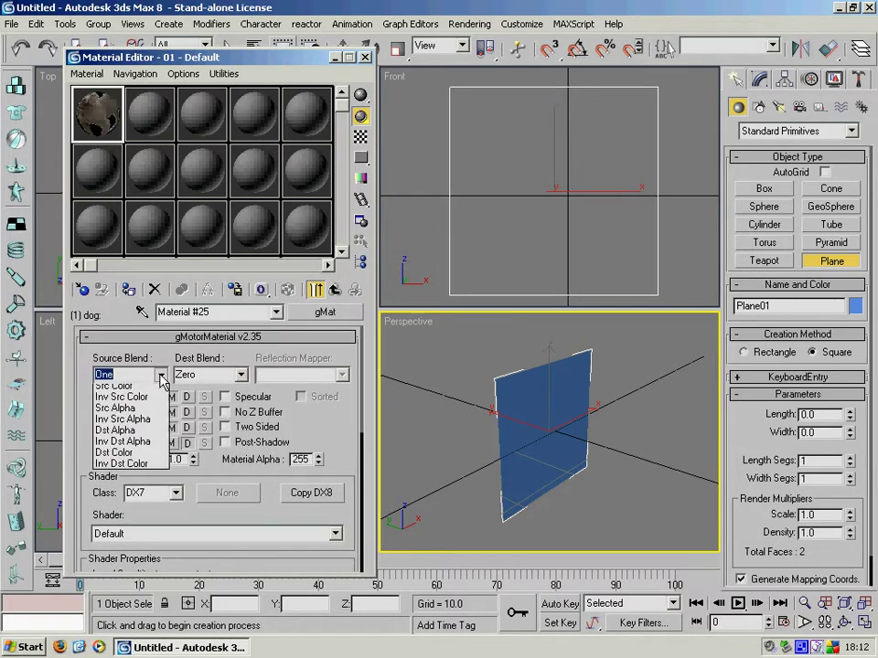
left_click(130, 437)
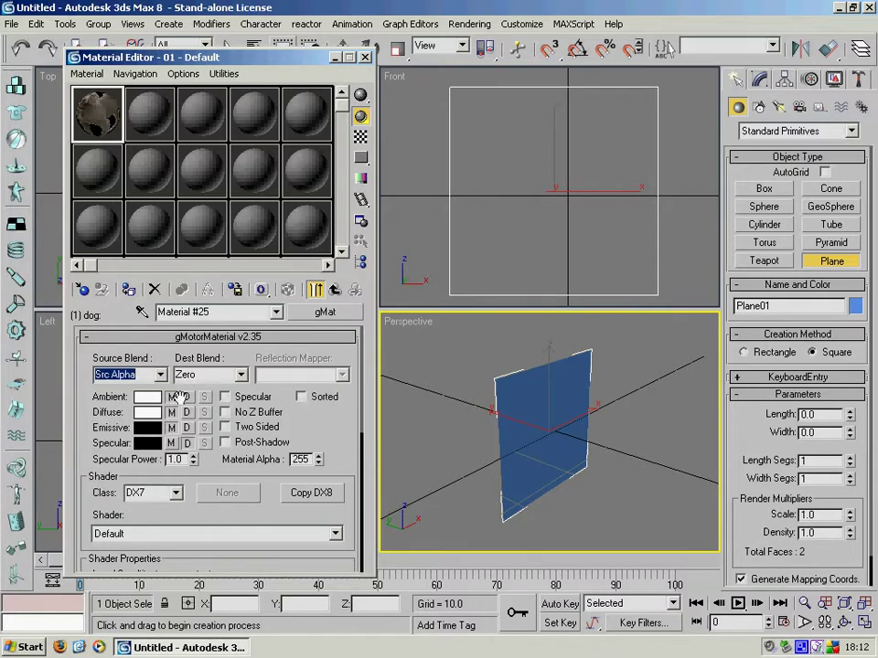
left_click(239, 376)
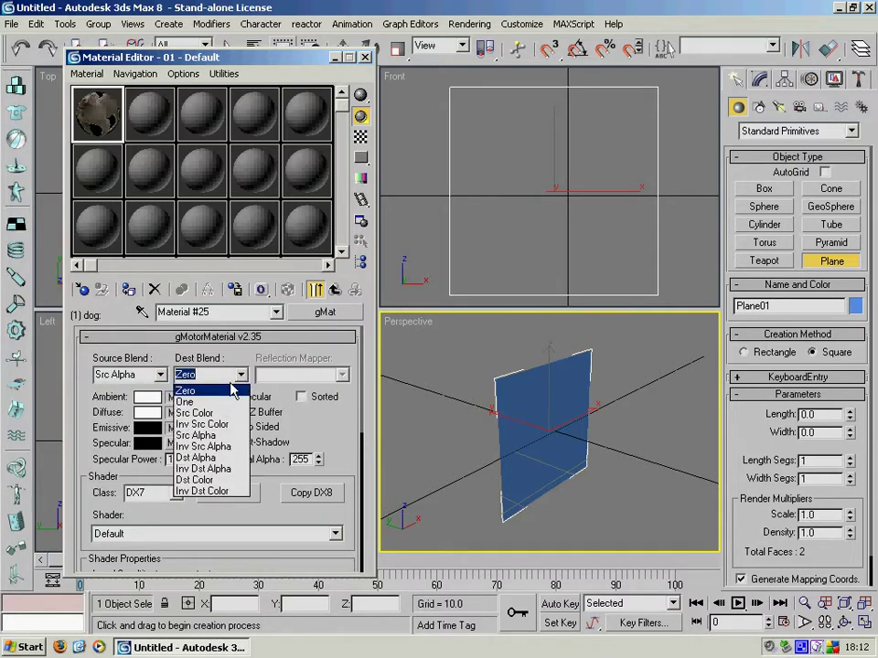
left_click(219, 447)
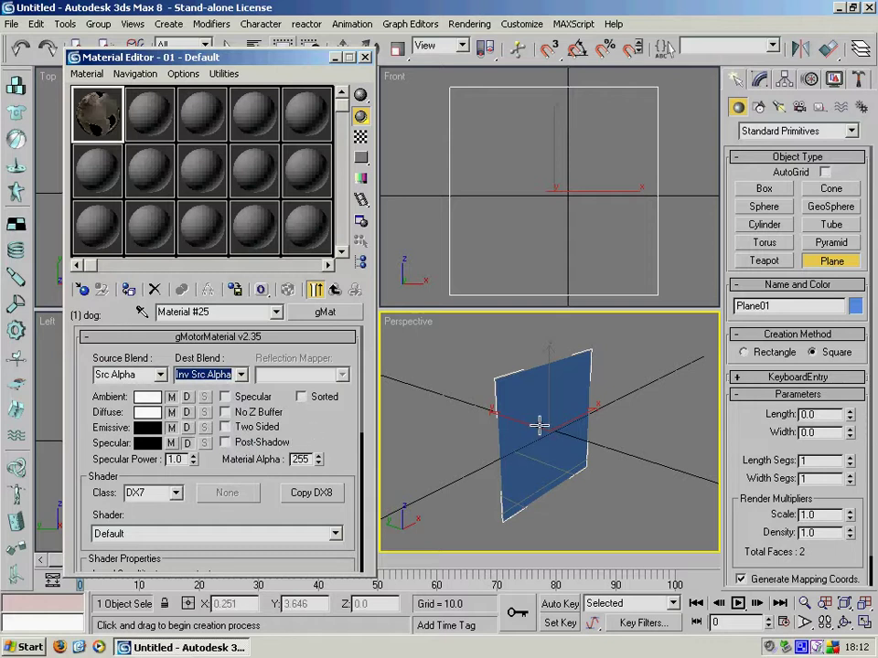
left_click(225, 427)
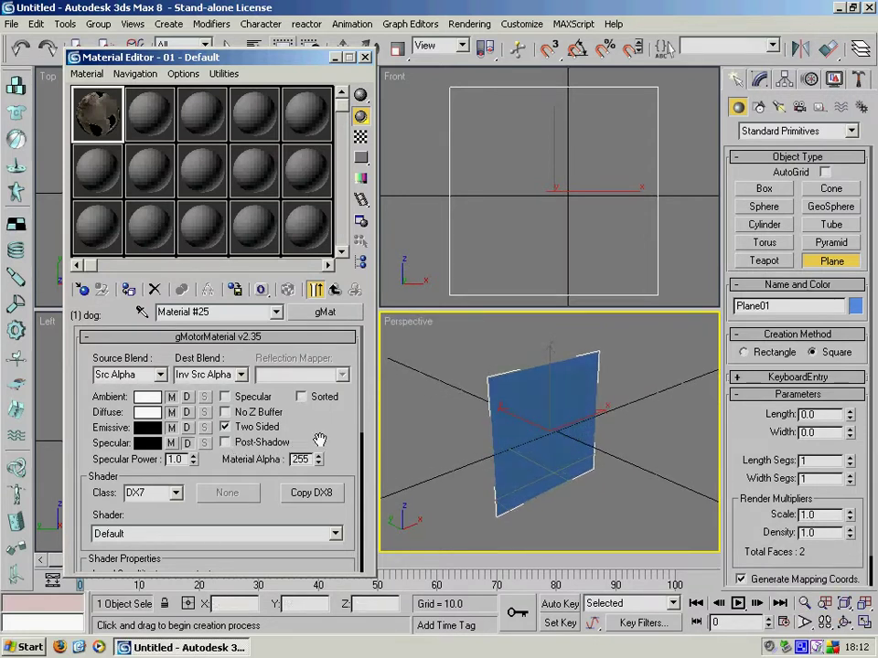
scroll(319, 441, "down", 10)
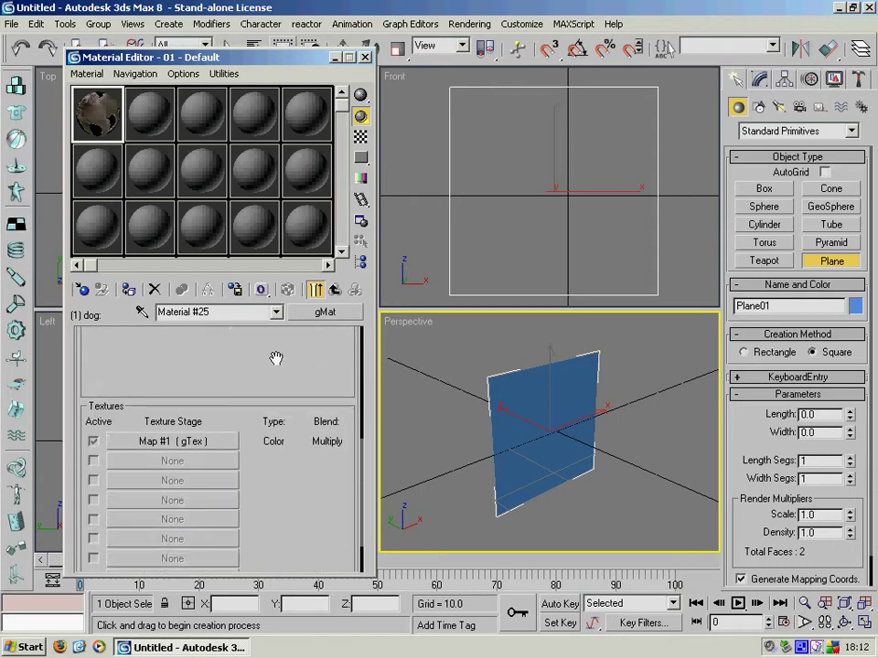
- Assign the dog material to the selected plane and close the material editor
scroll(298, 513, "up", 10)
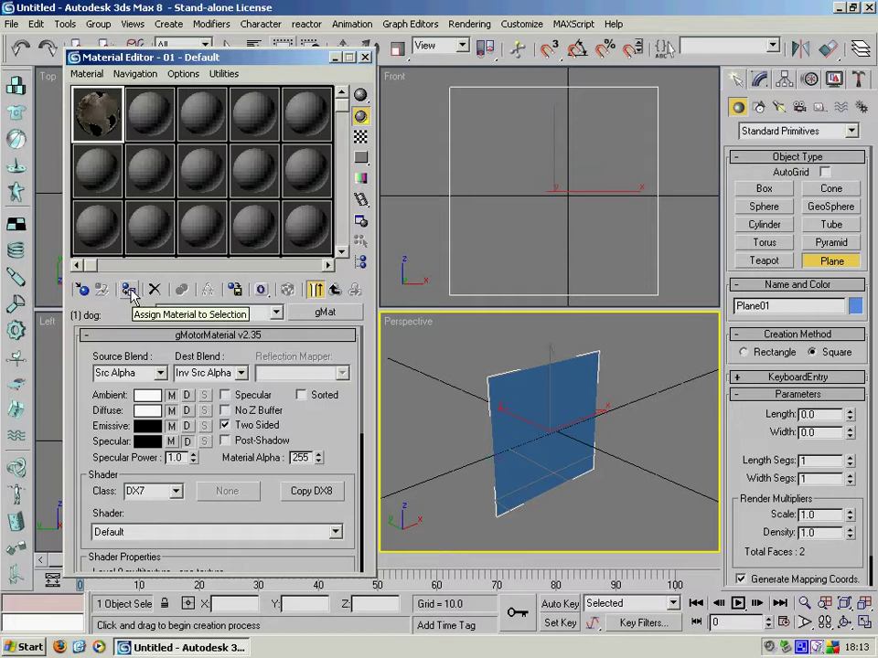
left_click(129, 290)
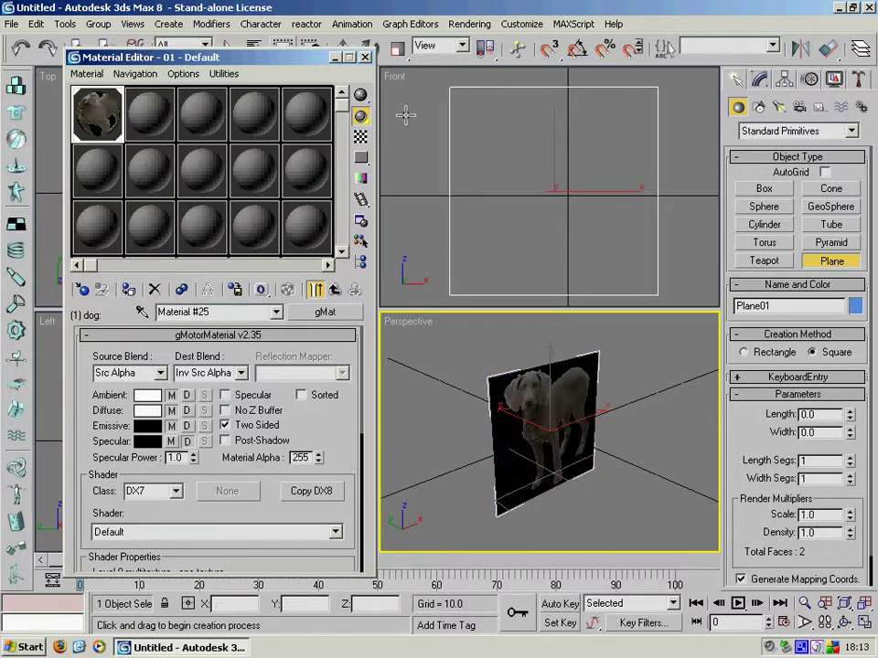
left_click(365, 57)
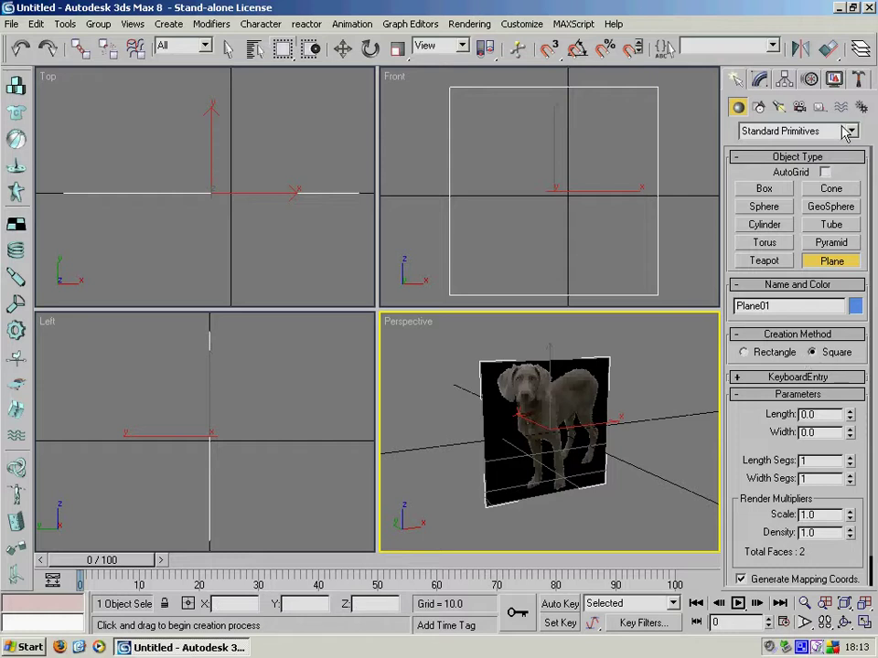
- Measure the plane's dimensions with the Measure utility
left_click(858, 79)
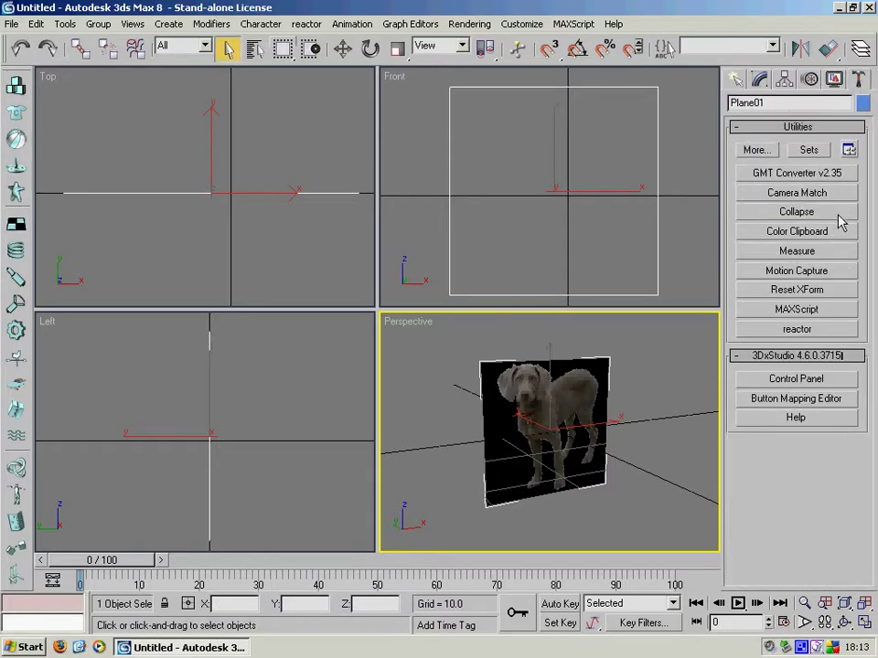
left_click(801, 252)
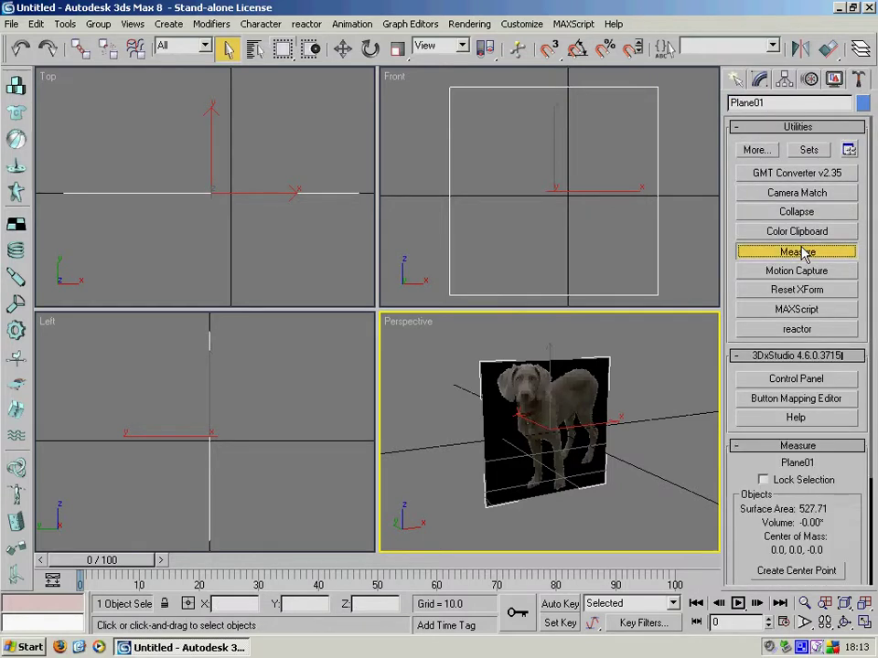
scroll(839, 473, "down", 3)
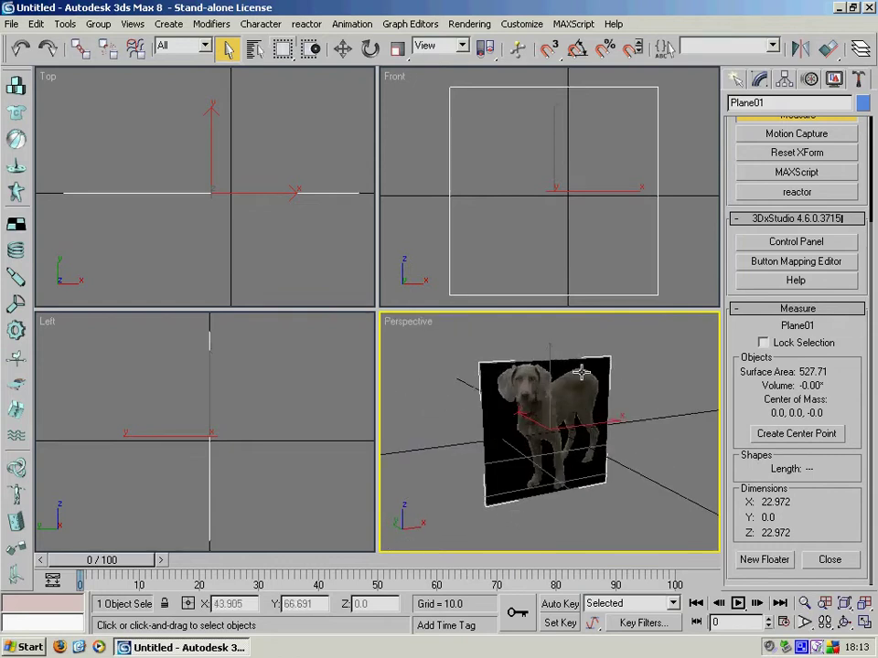
- Scale the plane down uniformly in several passes until its X and Z dimensions are about 0.785
left_click(398, 50)
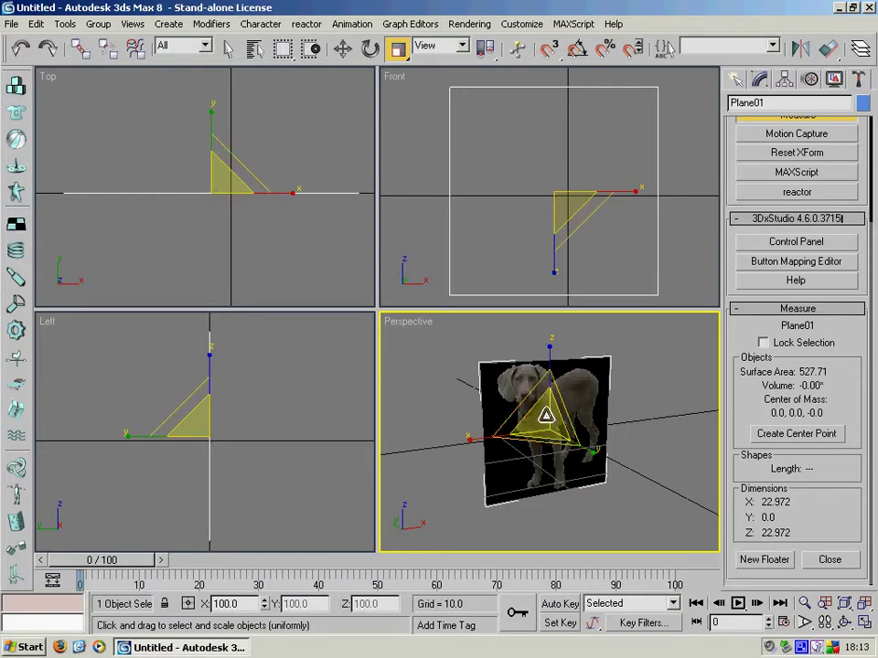
left_click_drag(546, 417, 549, 547)
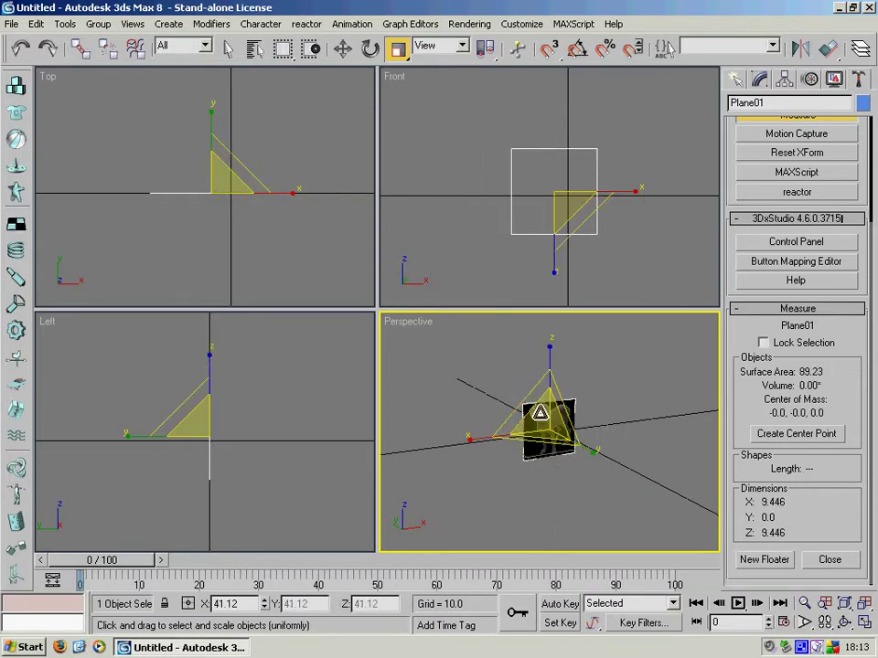
left_click_drag(540, 413, 549, 519)
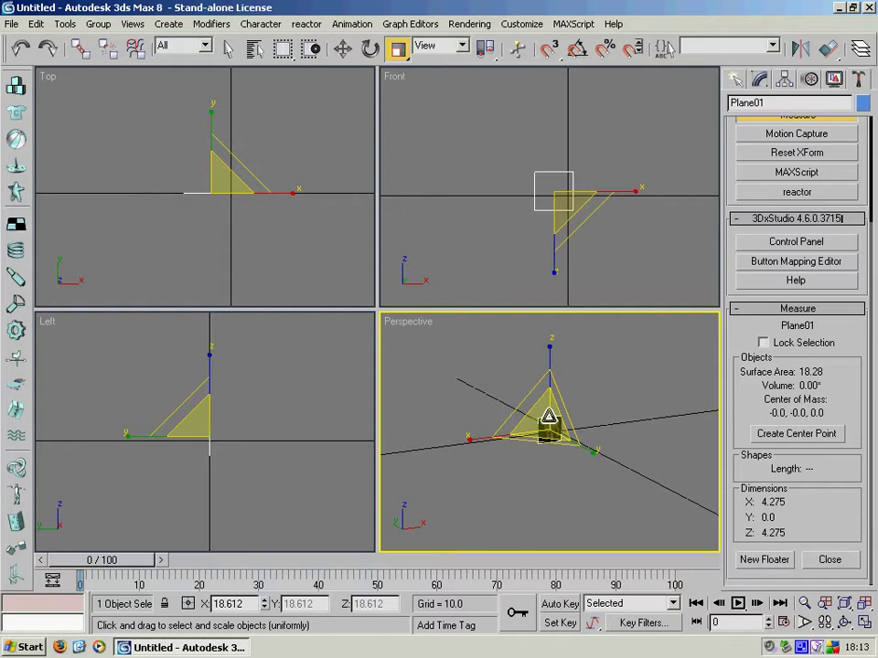
left_click_drag(547, 417, 549, 508)
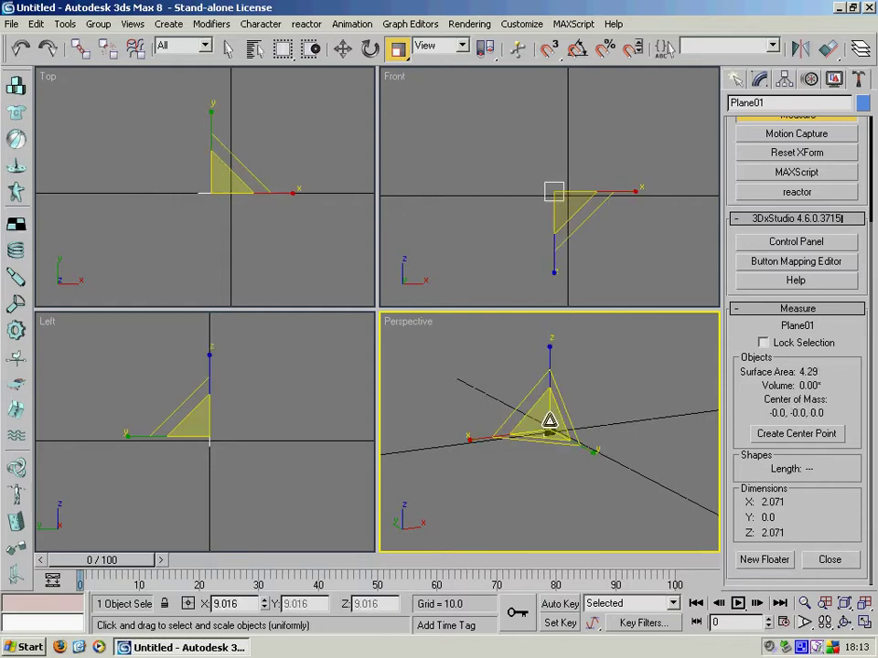
left_click_drag(548, 420, 548, 541)
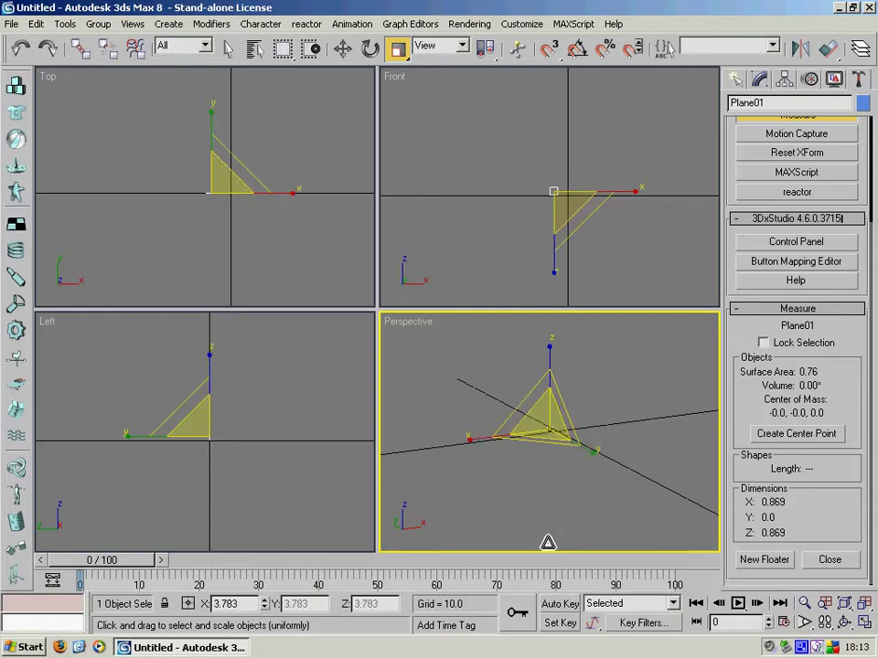
left_click_drag(543, 424, 546, 433)
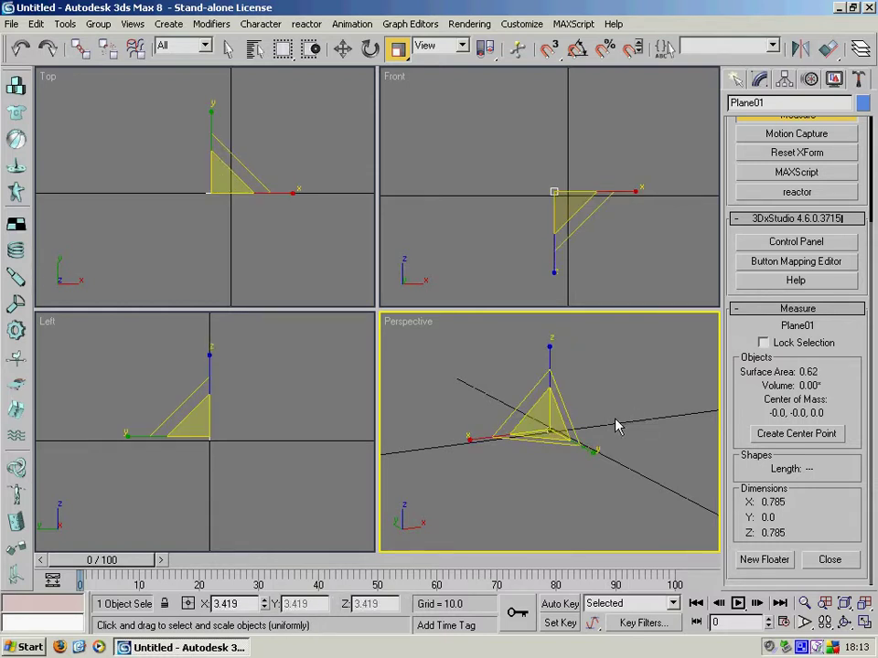
- Move the small plane so it stands on the ground near the origin, at about X -0.04 and Z 0.396
key("z")
scroll(620, 422, "down", 5)
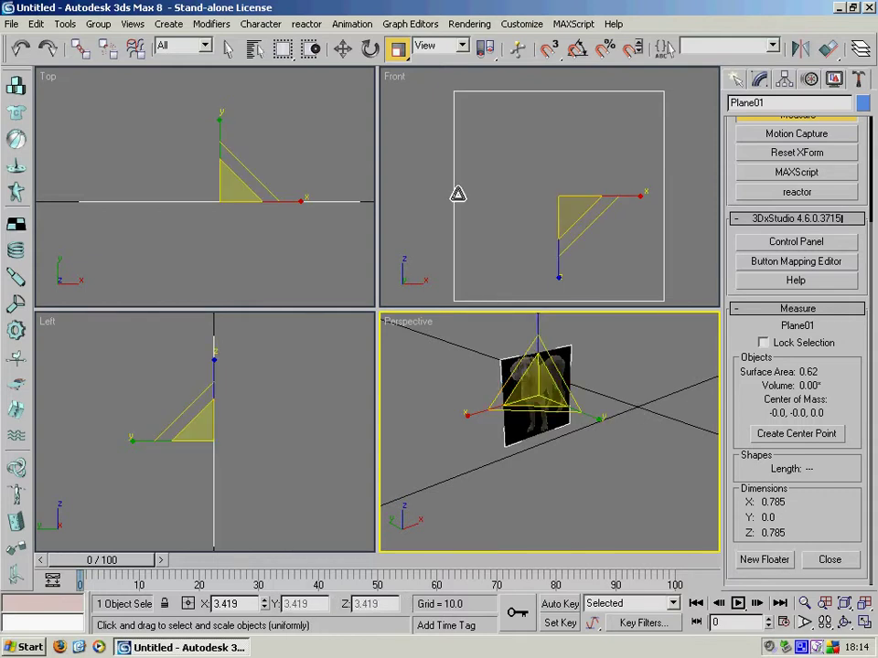
left_click(344, 51)
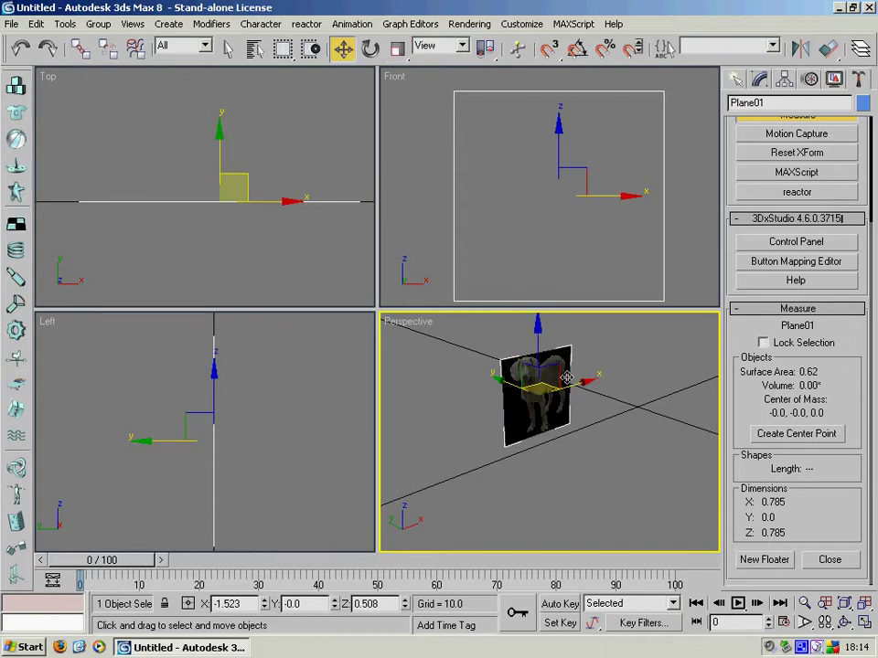
left_click_drag(569, 385, 656, 357)
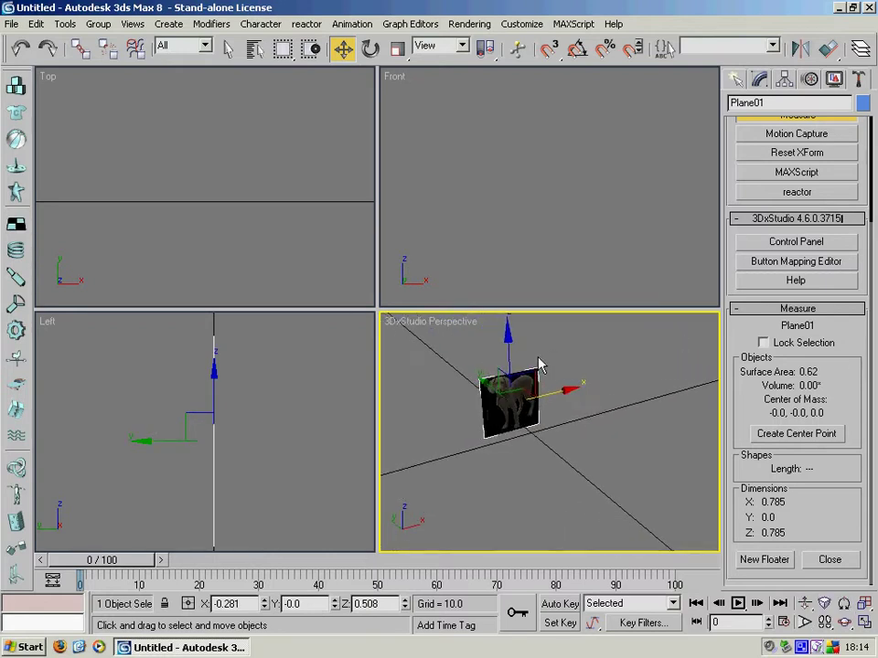
left_click_drag(545, 349, 545, 361)
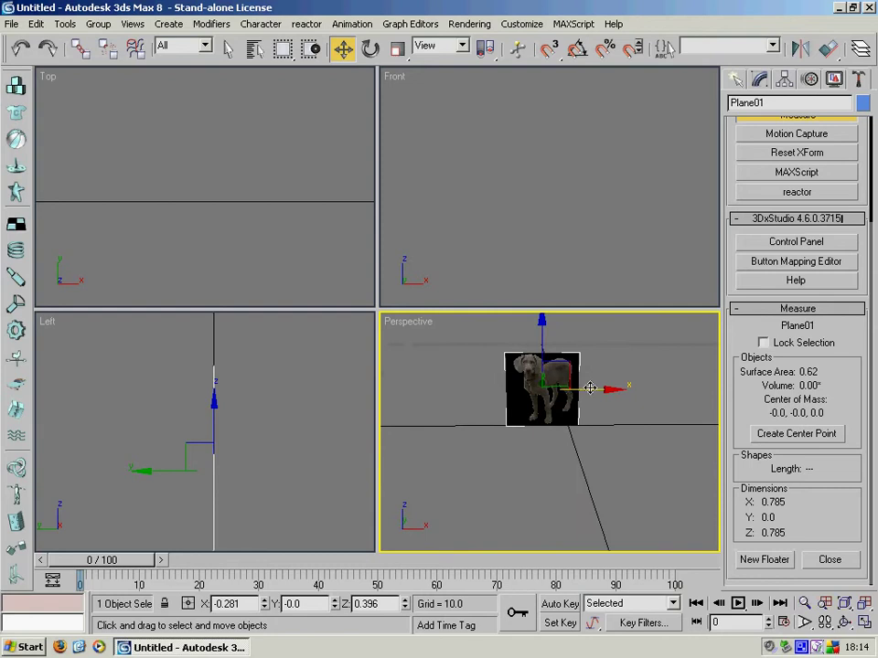
left_click_drag(591, 388, 612, 389)
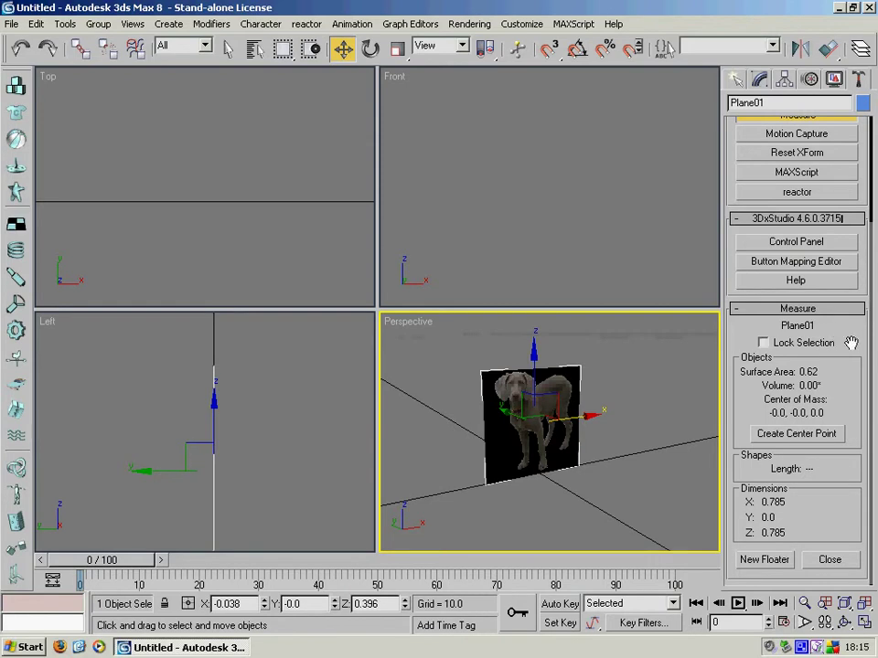
- Rename the plane object as dog
left_click_drag(851, 342, 845, 478)
left_click(737, 82)
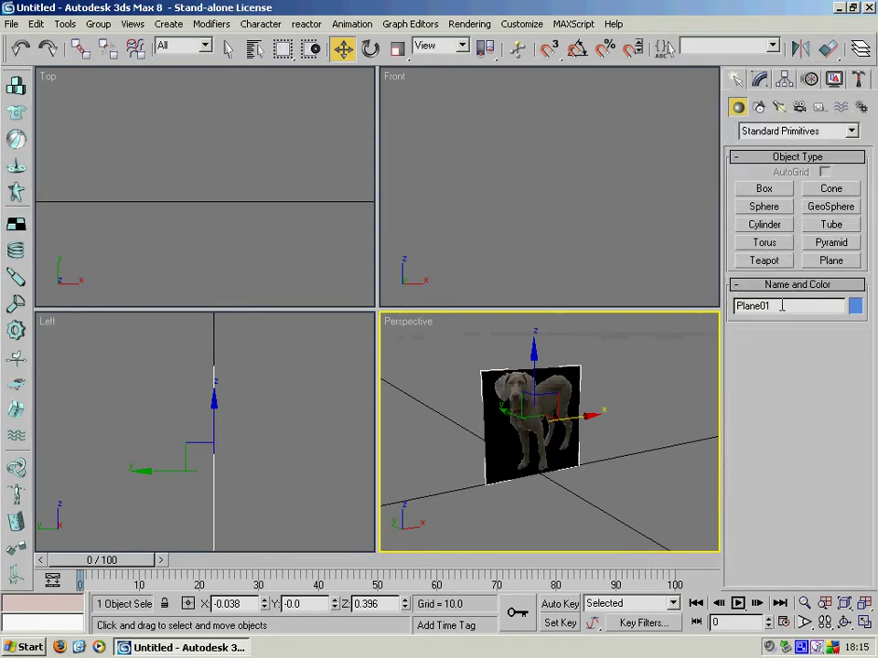
type("dog")
- Move only the dog plane's pivot down to its bottom edge, at Z 0.0
left_click(783, 80)
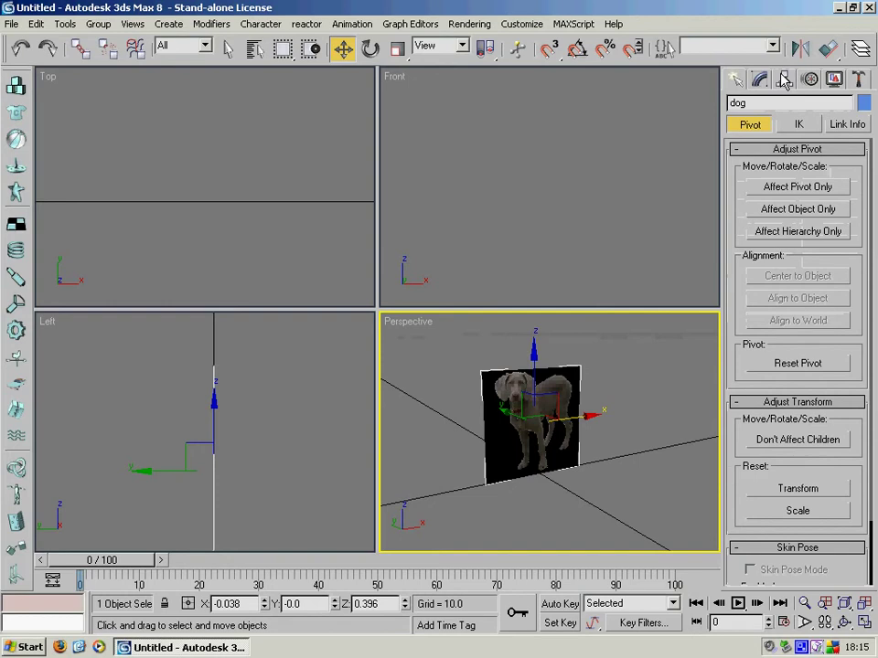
left_click(803, 190)
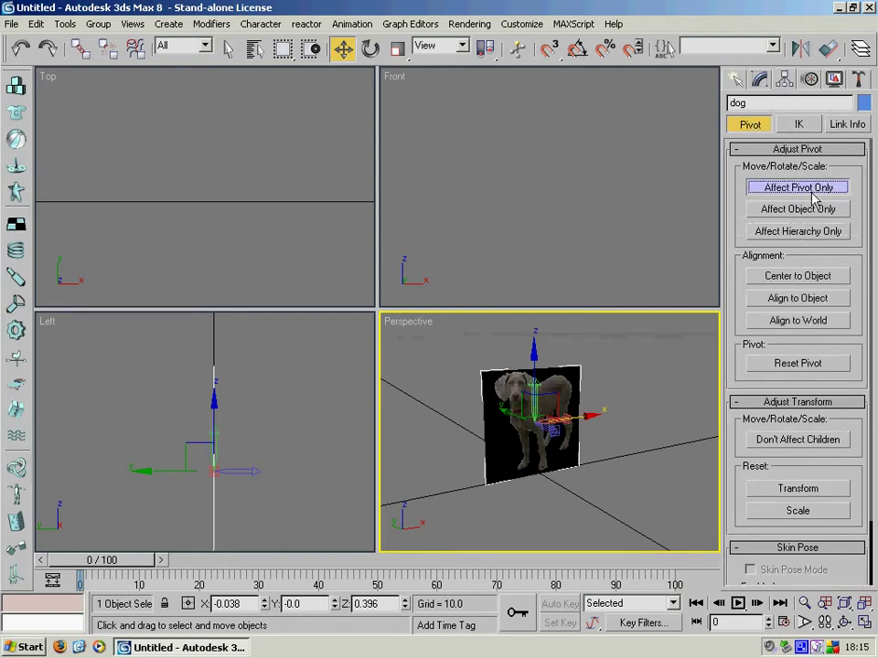
middle_click_drag(587, 425, 551, 427, "alt")
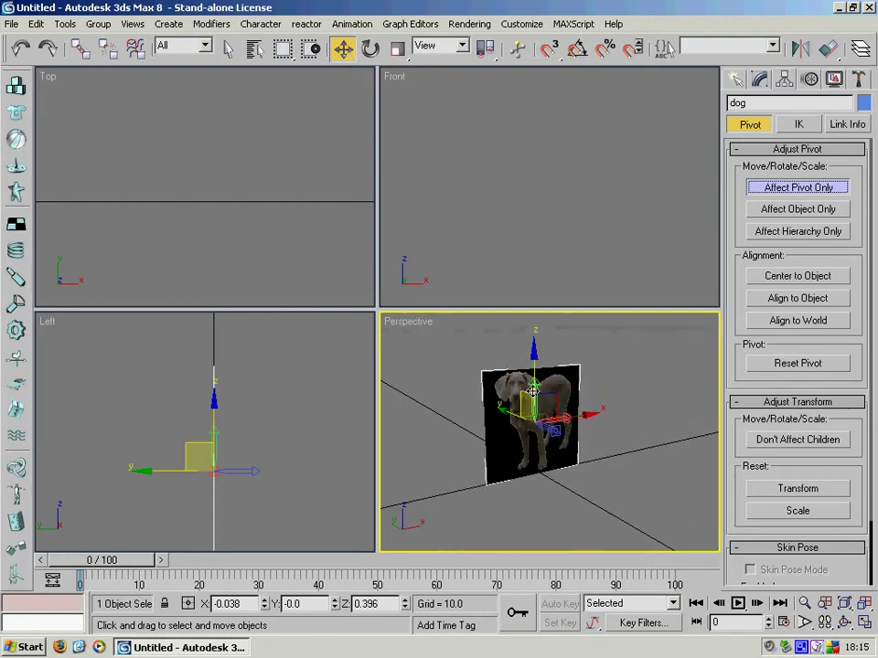
scroll(534, 382, "up", 3)
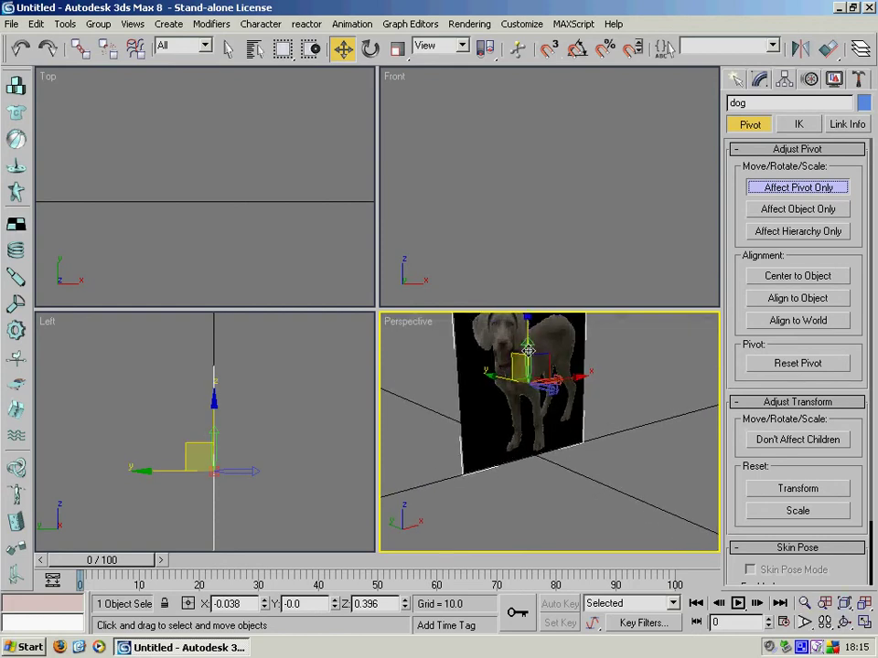
left_click_drag(526, 353, 528, 422)
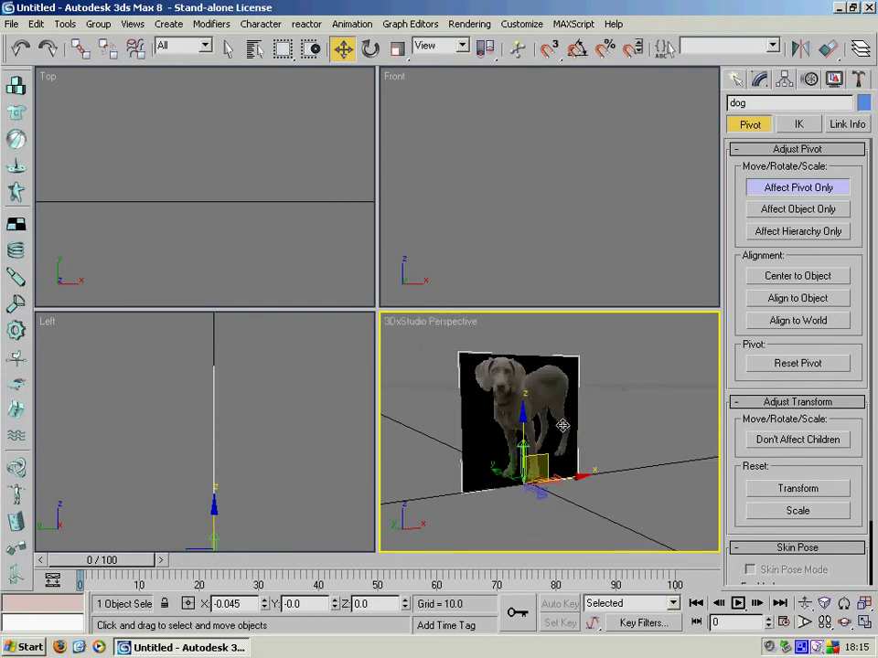
middle_click_drag(565, 431, 564, 423, "alt")
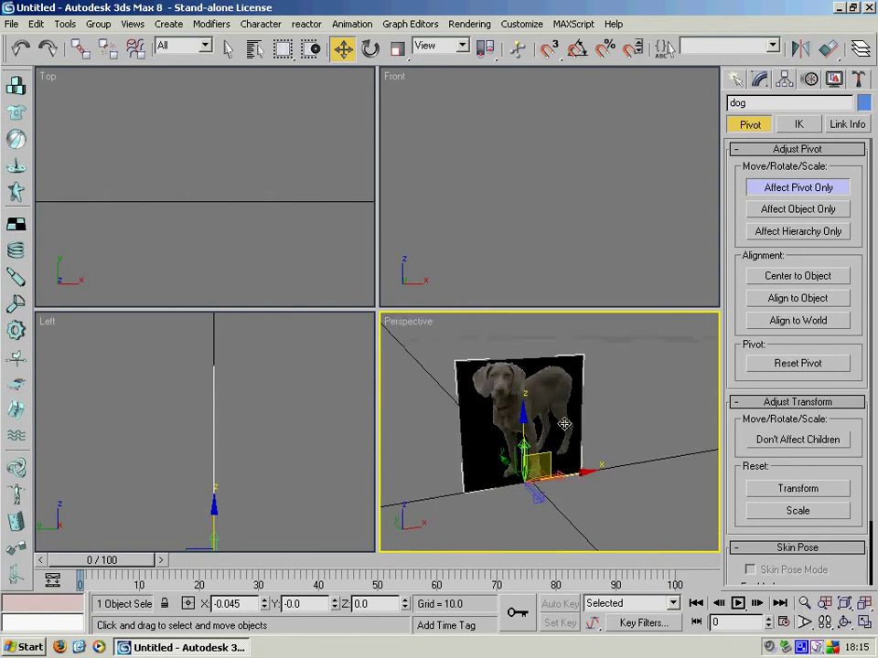
- Export the selected plane to the Desktop as a 3D Studio (.3DS) file named dog, preserving MAX's texture coordinates
left_click(13, 24)
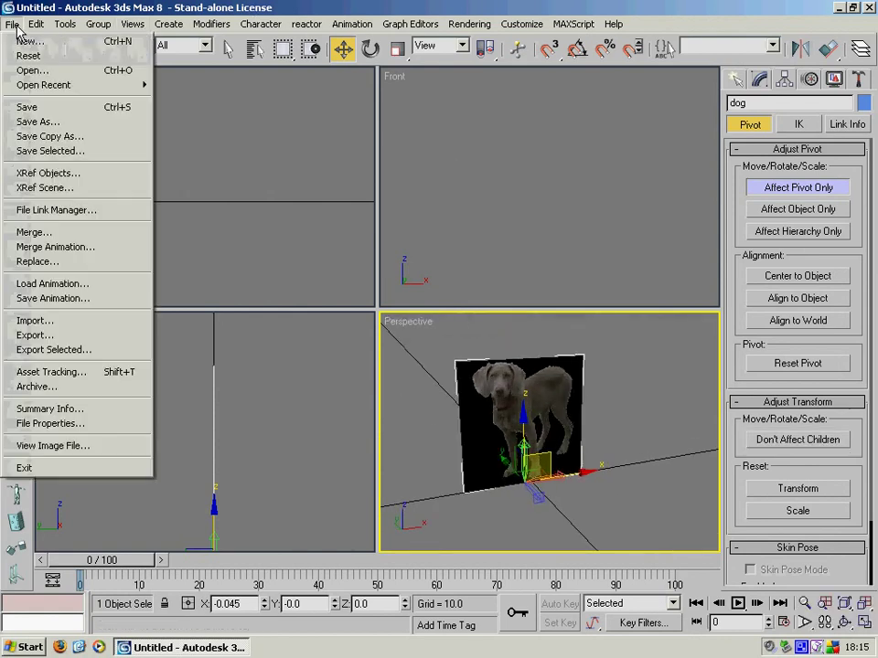
left_click(127, 351)
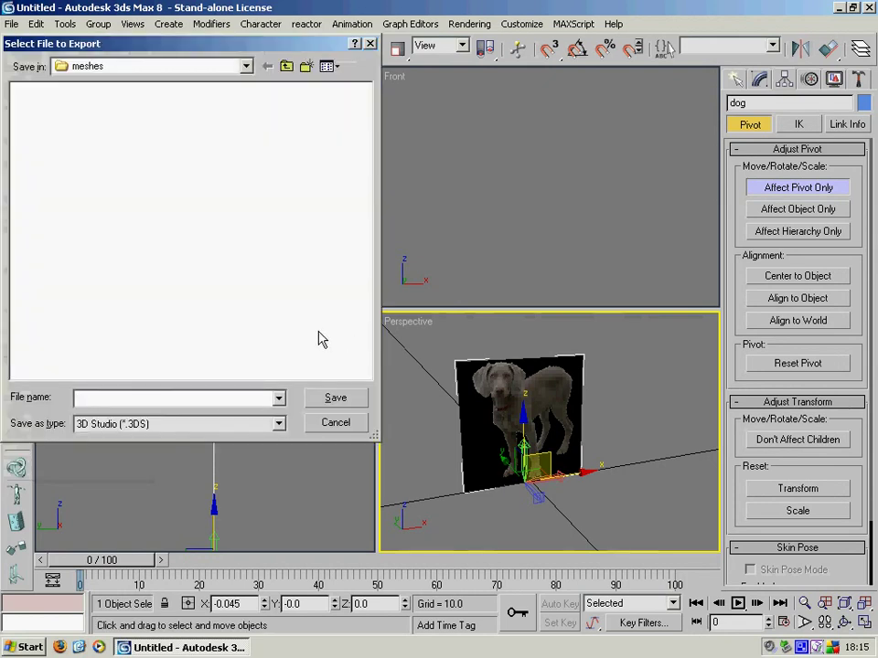
left_click(245, 70)
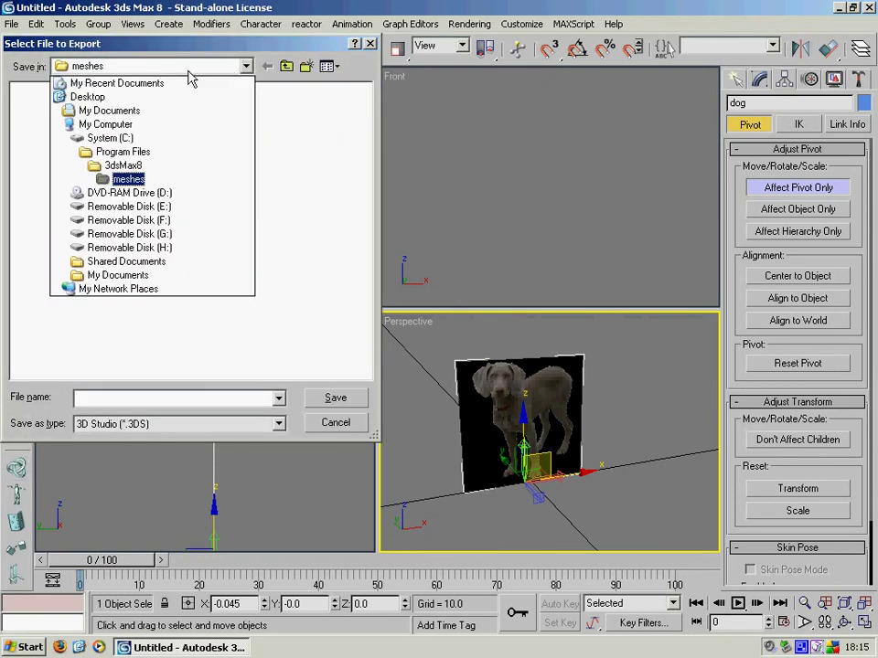
left_click(134, 96)
left_click(205, 398)
type("dog")
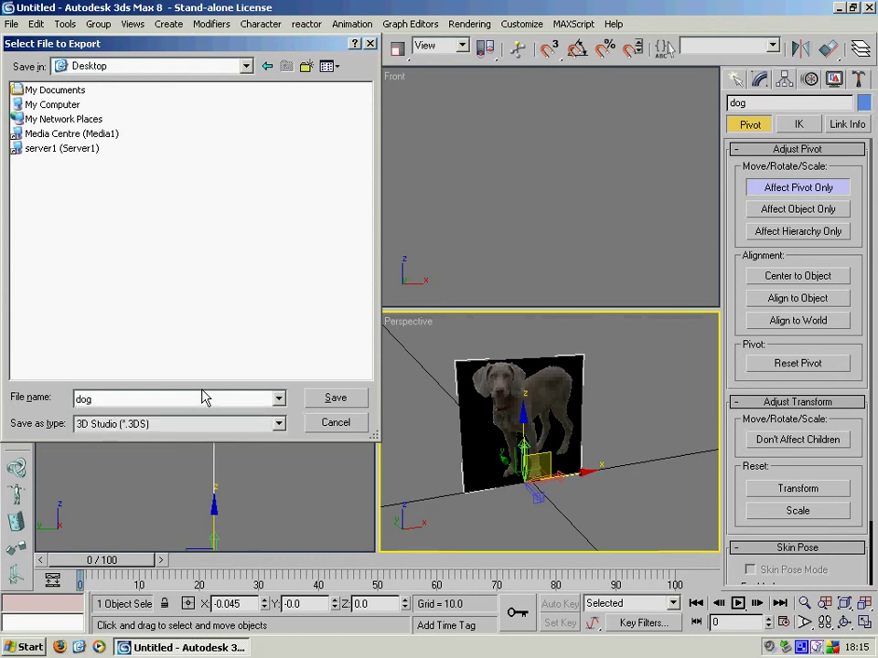
key("Return")
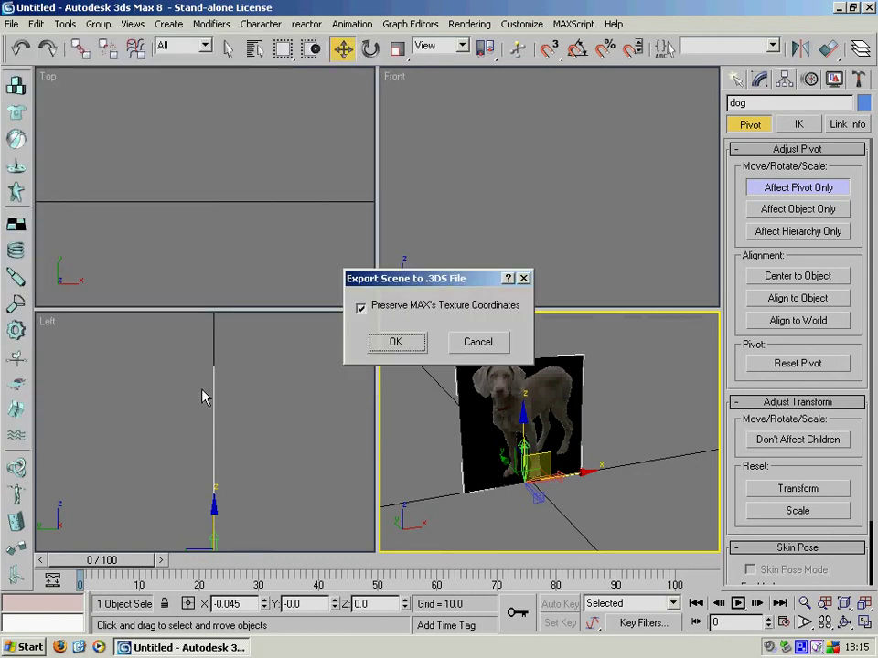
left_click(396, 342)
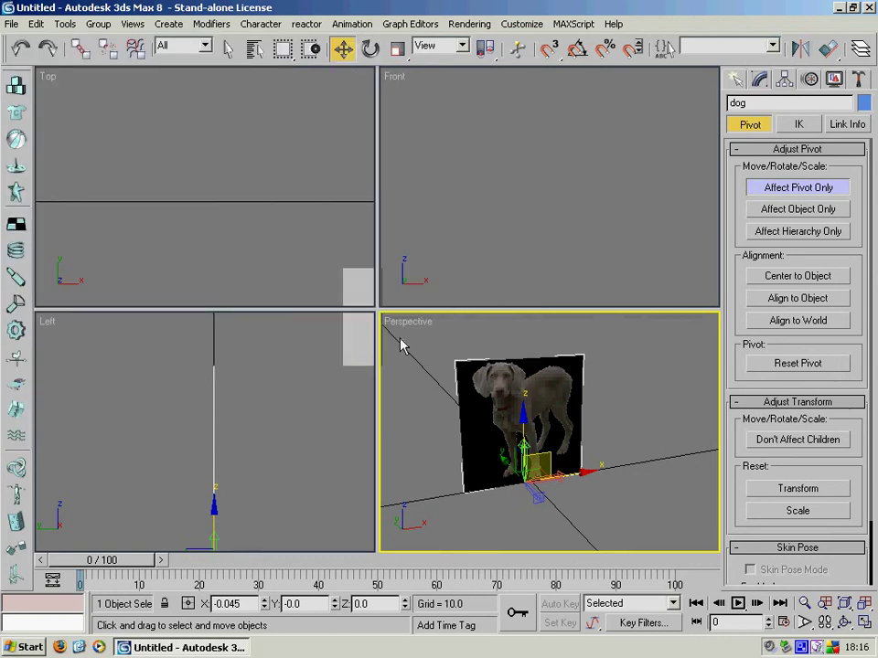